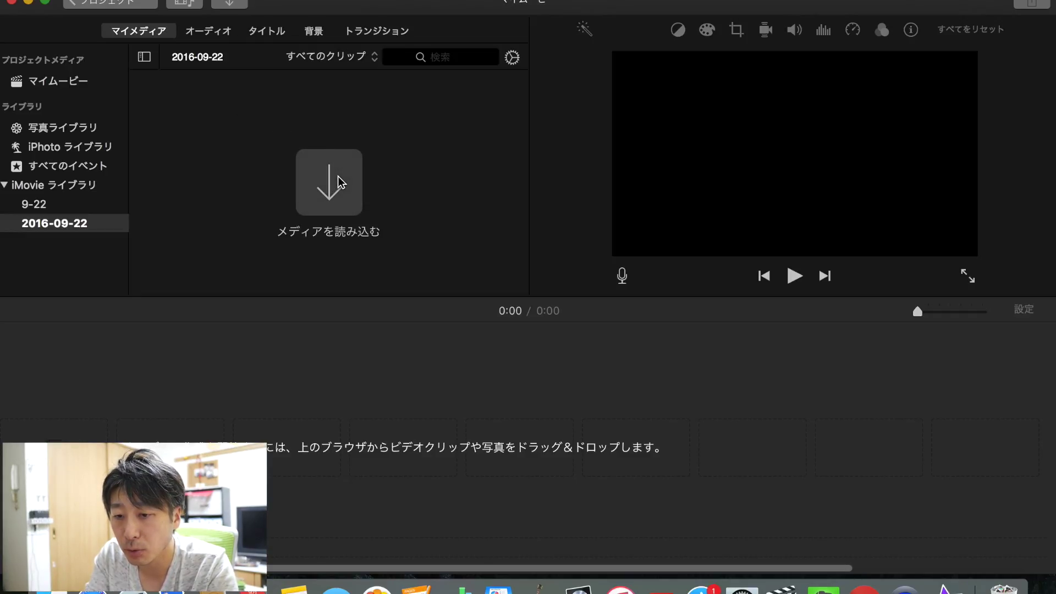
# Import 集中線3.png and the PNG below it into the 2016-09-22 event
pyautogui.click(340, 181)
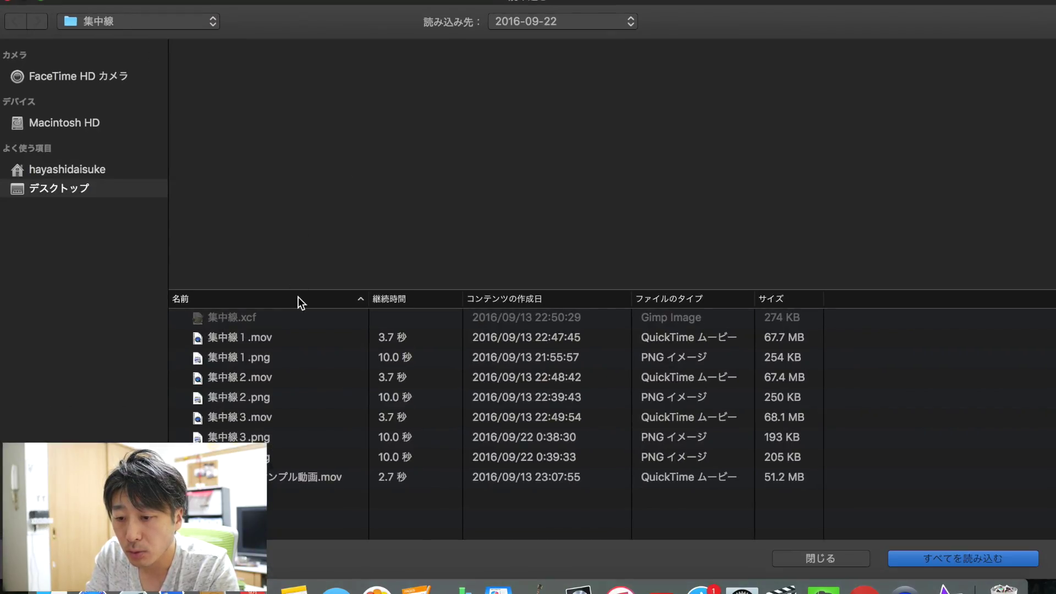
pyautogui.click(254, 439)
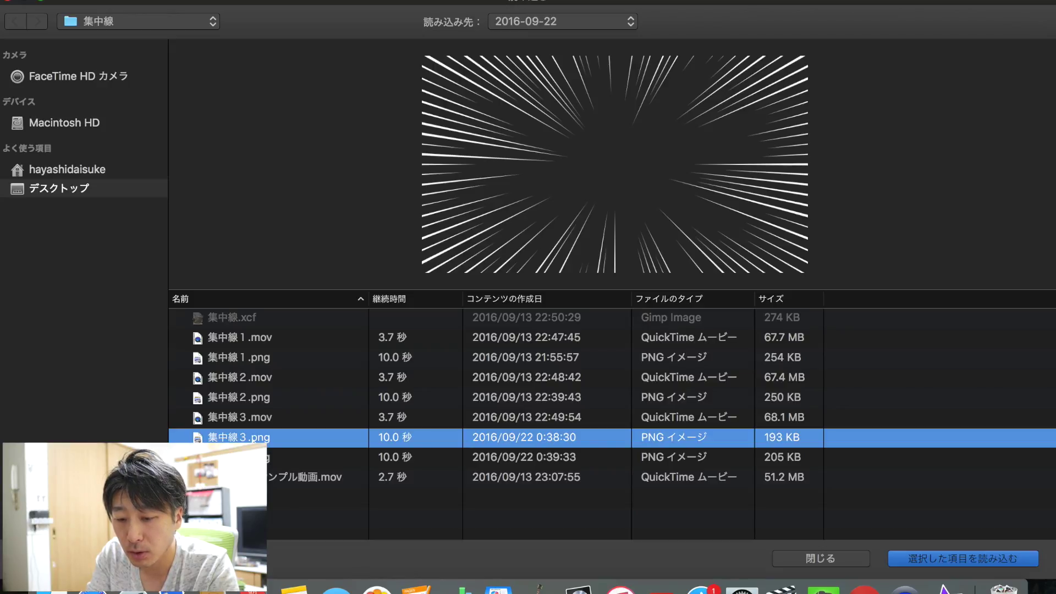
pyautogui.keyDown('shift'); pyautogui.click(253, 457); pyautogui.keyUp('shift')
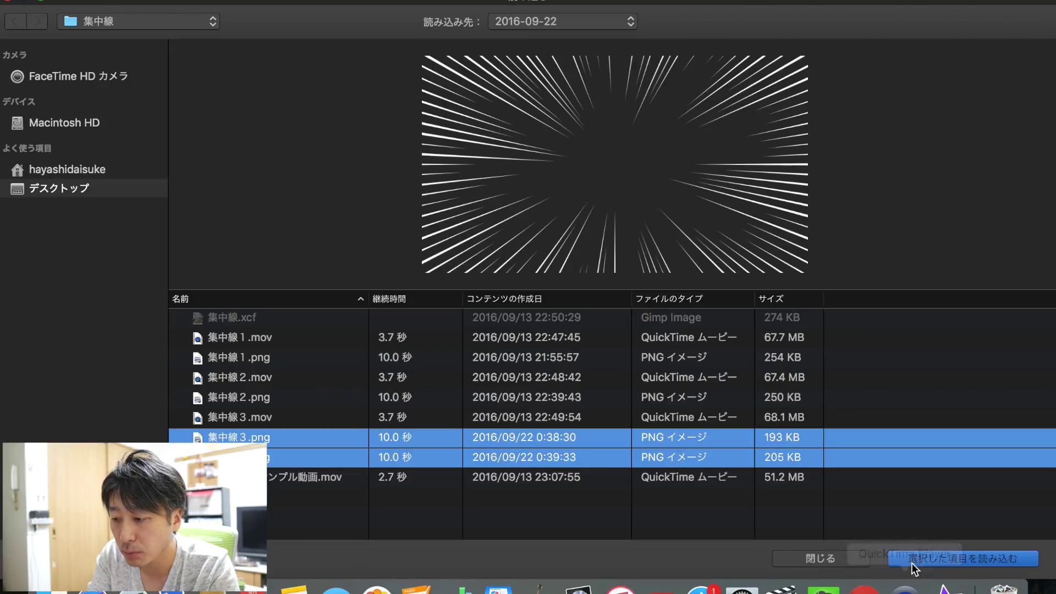
pyautogui.click(929, 558)
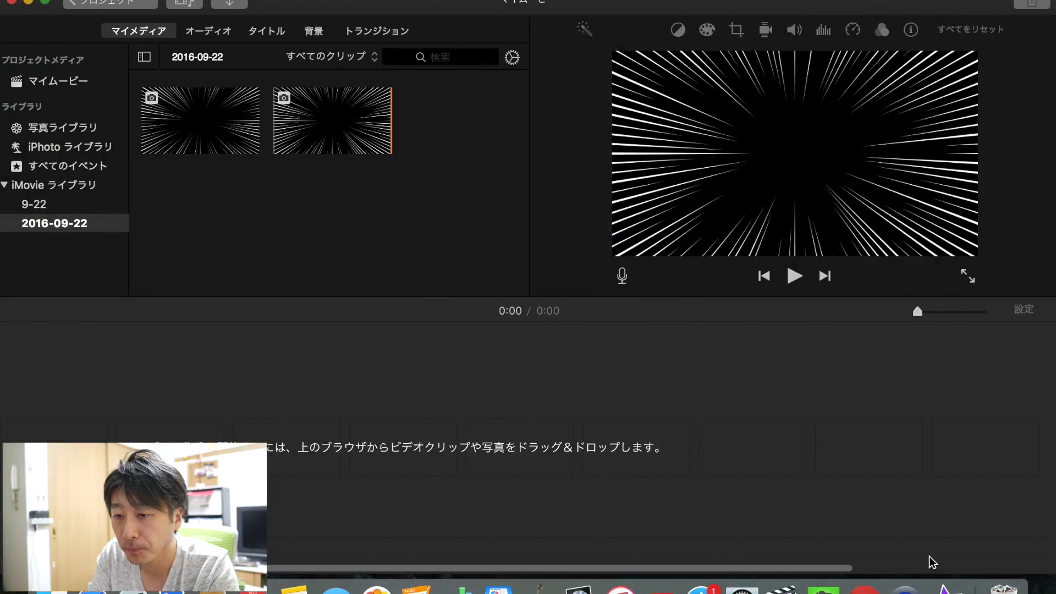
# Place the first speed-line image on the timeline, then delete it again
pyautogui.moveTo(217, 142)
pyautogui.mouseDown()
pyautogui.moveTo(206, 190)
pyautogui.moveTo(68, 434)
pyautogui.mouseUp()
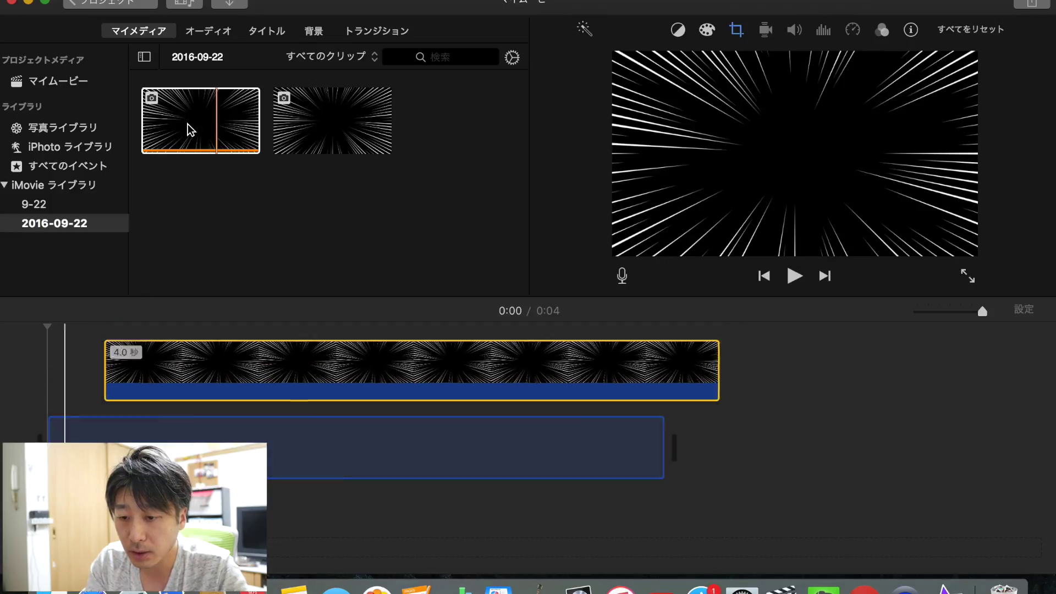
pyautogui.press('Delete')
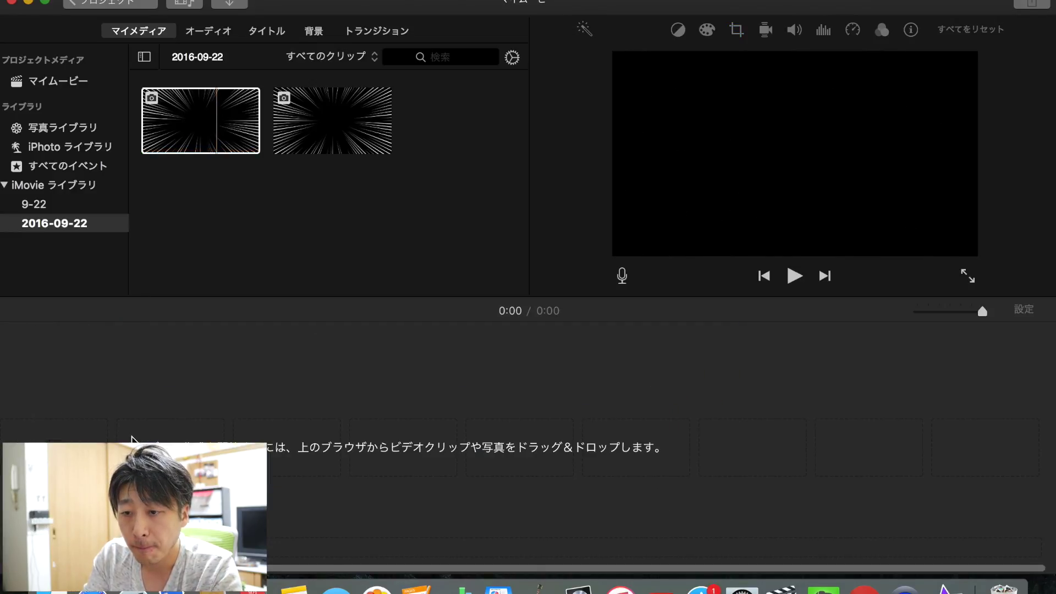
pyautogui.click(315, 33)
# Add a 4-second Green background clip and layer the first speed-line image above it
pyautogui.scroll(-2, 258, 190)
pyautogui.scroll(-3, 258, 189)
pyautogui.scroll(-3, 258, 189)
pyautogui.scroll(-4, 259, 190)
pyautogui.click(462, 205)
pyautogui.moveTo(450, 205); pyautogui.dragTo(290, 326)
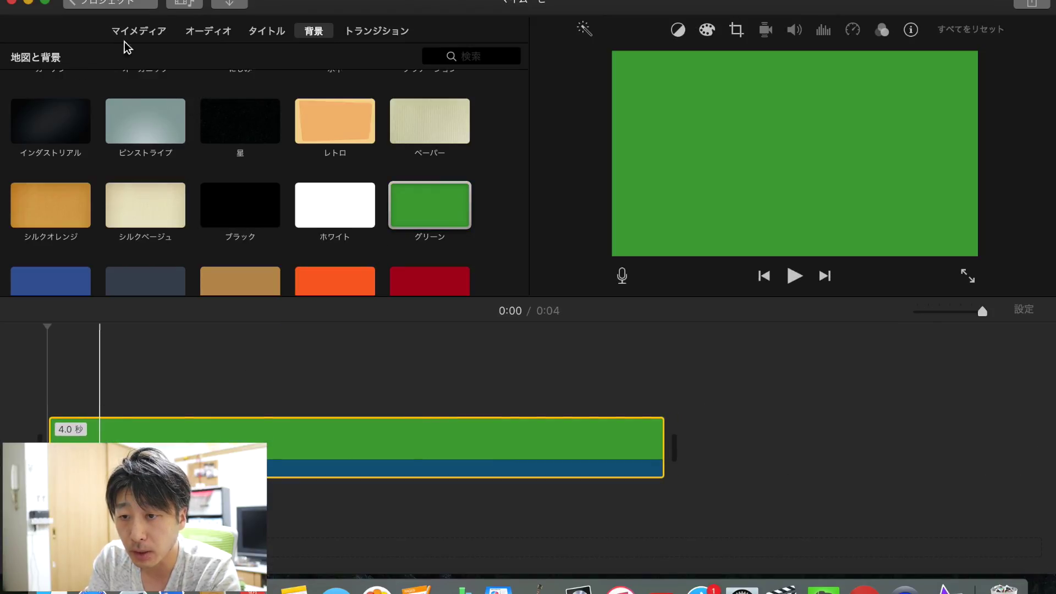
pyautogui.click(144, 35)
pyautogui.moveTo(230, 146); pyautogui.dragTo(48, 368)
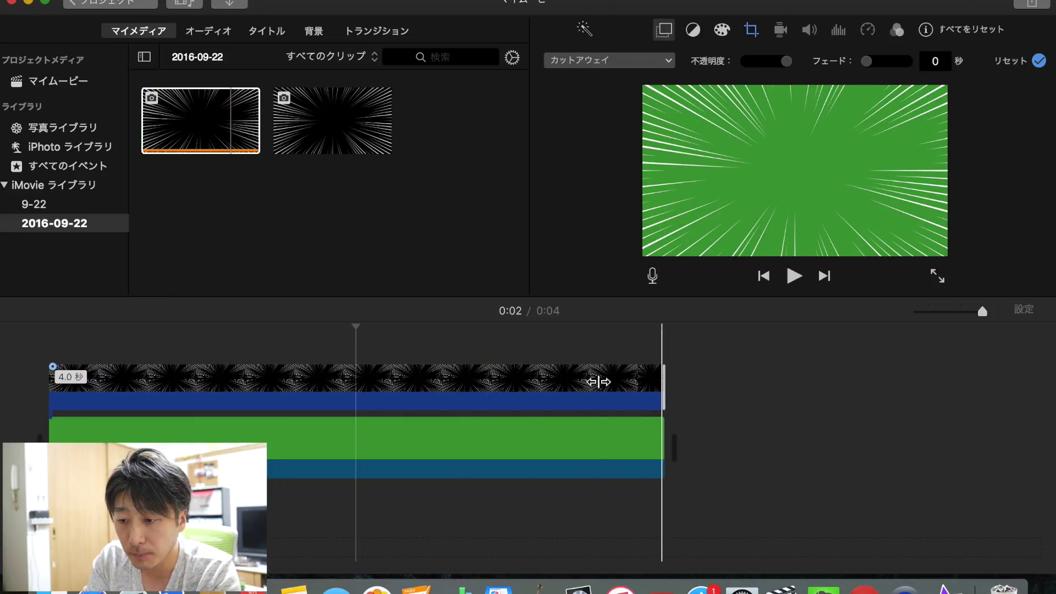
# Trim the first speed-line image to 0.1 s and follow it with the second image, also 0.1 s
pyautogui.moveTo(617, 384); pyautogui.dragTo(3, 376)
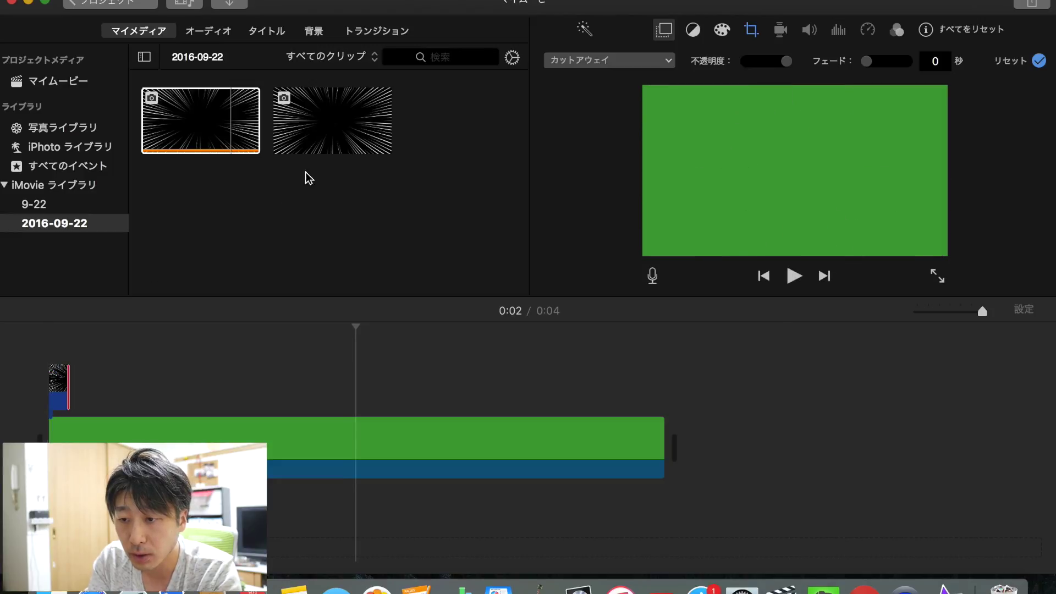
pyautogui.click(321, 130)
pyautogui.moveTo(321, 130)
pyautogui.mouseDown()
pyautogui.moveTo(110, 369)
pyautogui.moveTo(74, 385)
pyautogui.mouseUp()
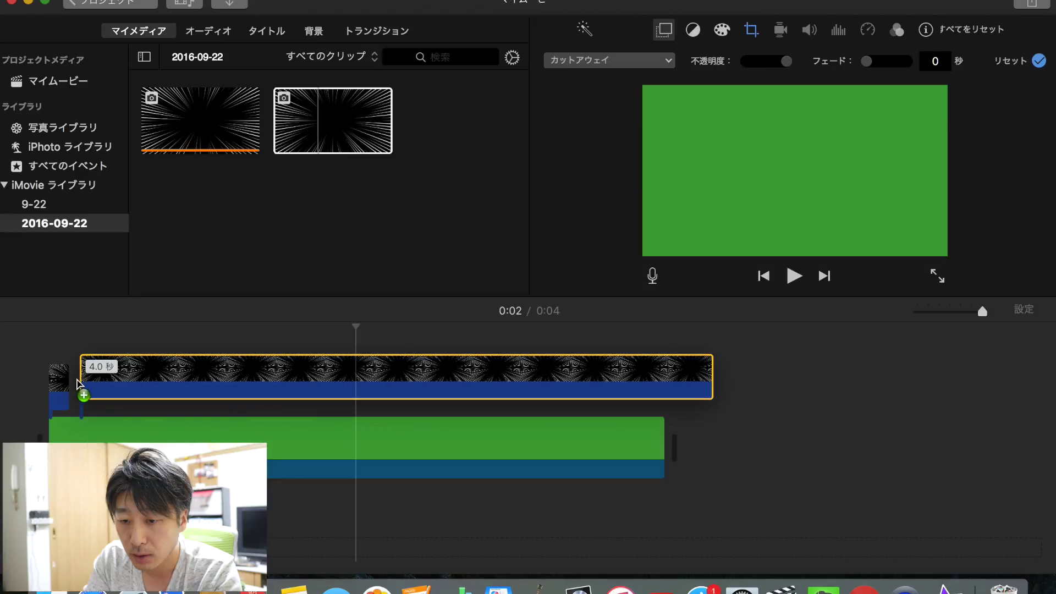
pyautogui.moveTo(75, 385); pyautogui.dragTo(54, 389)
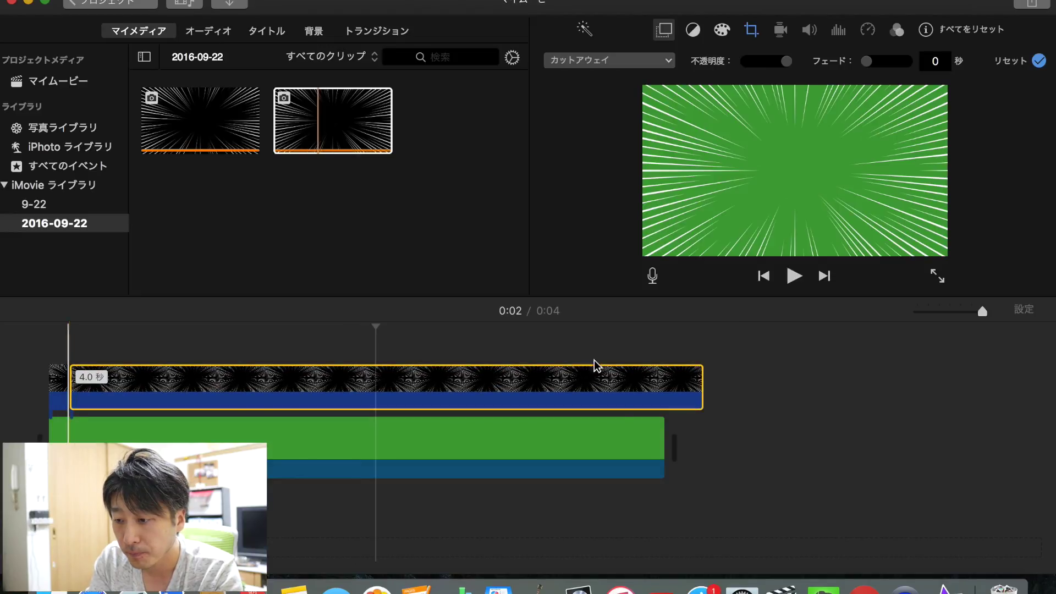
pyautogui.moveTo(505, 369); pyautogui.dragTo(88, 388)
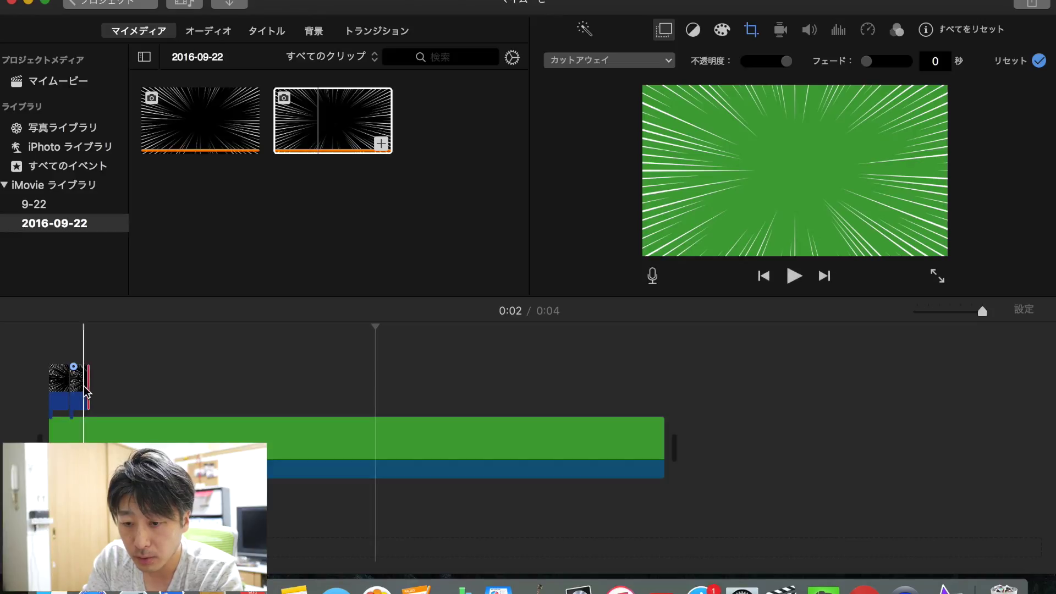
# Paste the two 0.1-second clips five times in a row, then trim the green clip to 3.7 seconds
pyautogui.click(62, 389)
pyautogui.keyDown('super'); pyautogui.click(80, 387); pyautogui.keyUp('super')
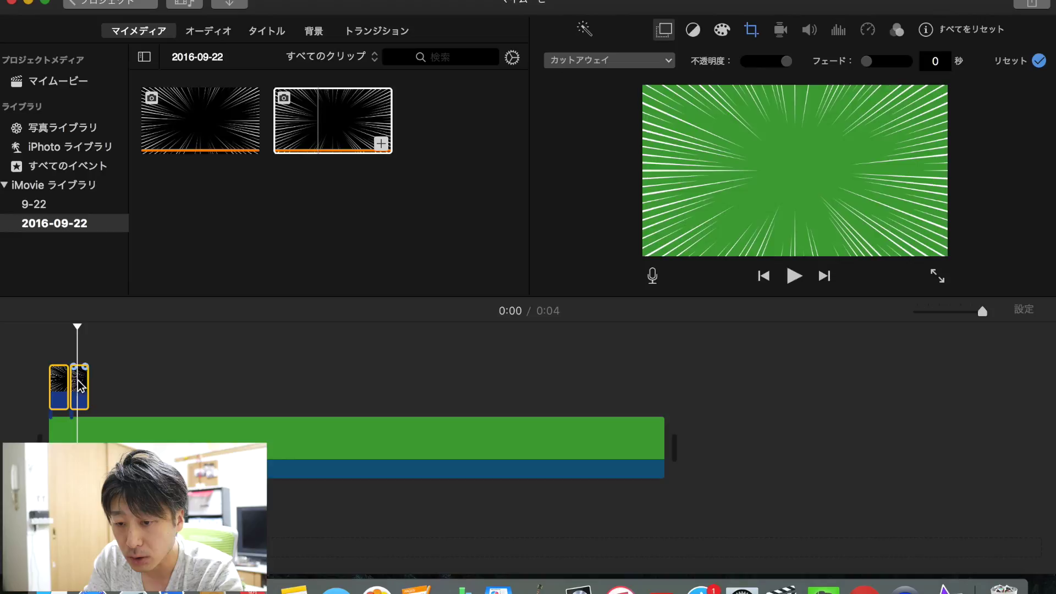
pyautogui.click(95, 352)
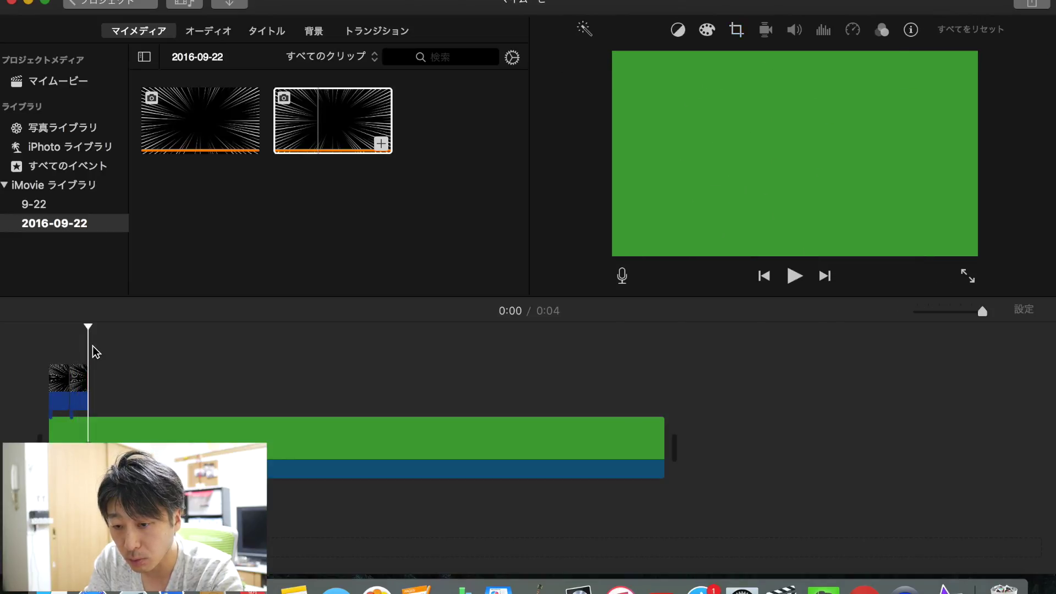
pyautogui.press('super+v')
pyautogui.press('super+v')
pyautogui.press('super+v')
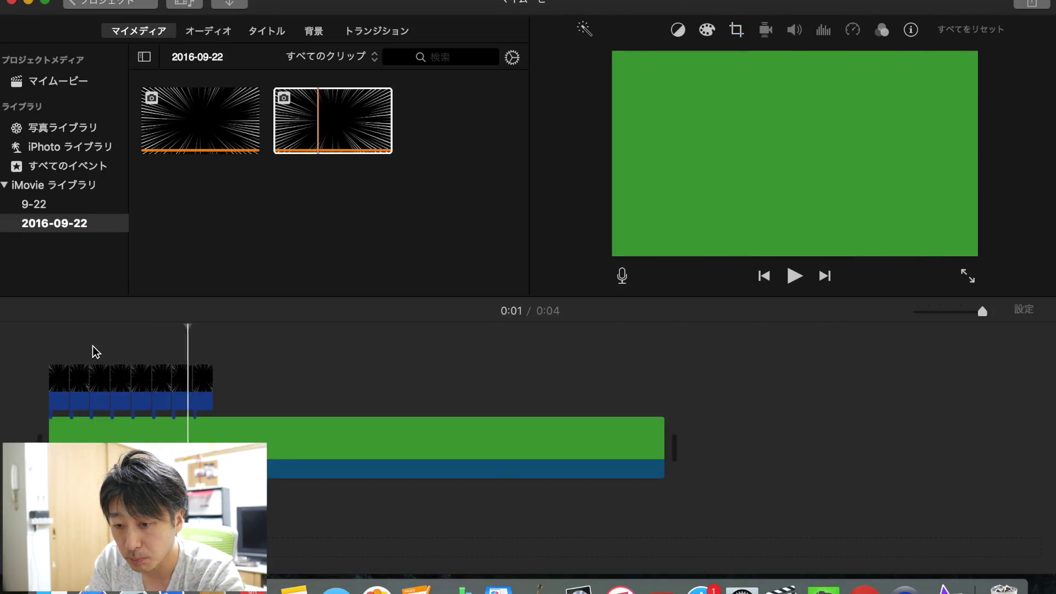
pyautogui.press('super+v')
pyautogui.press('super+v')
pyautogui.press('super+v')
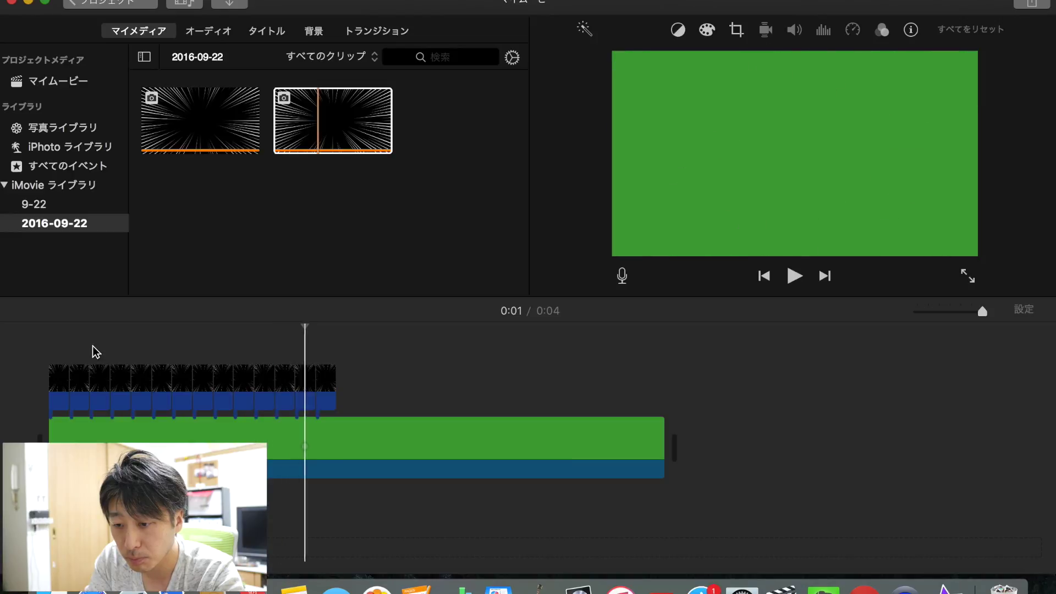
pyautogui.press('super+v')
pyautogui.press('super+v')
pyautogui.press('super+v')
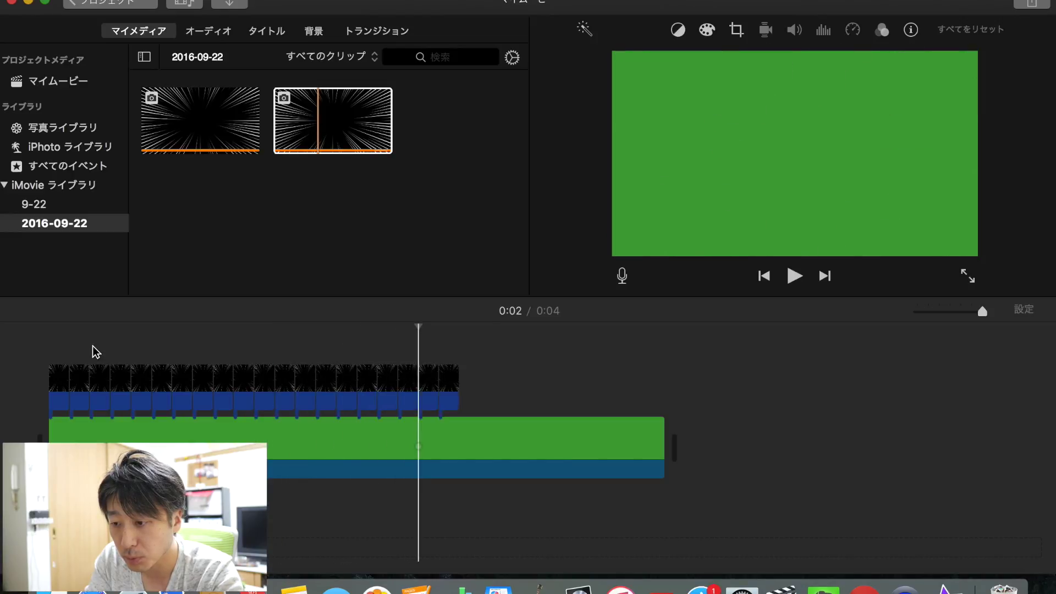
pyautogui.press('super+v')
pyautogui.press('super+v')
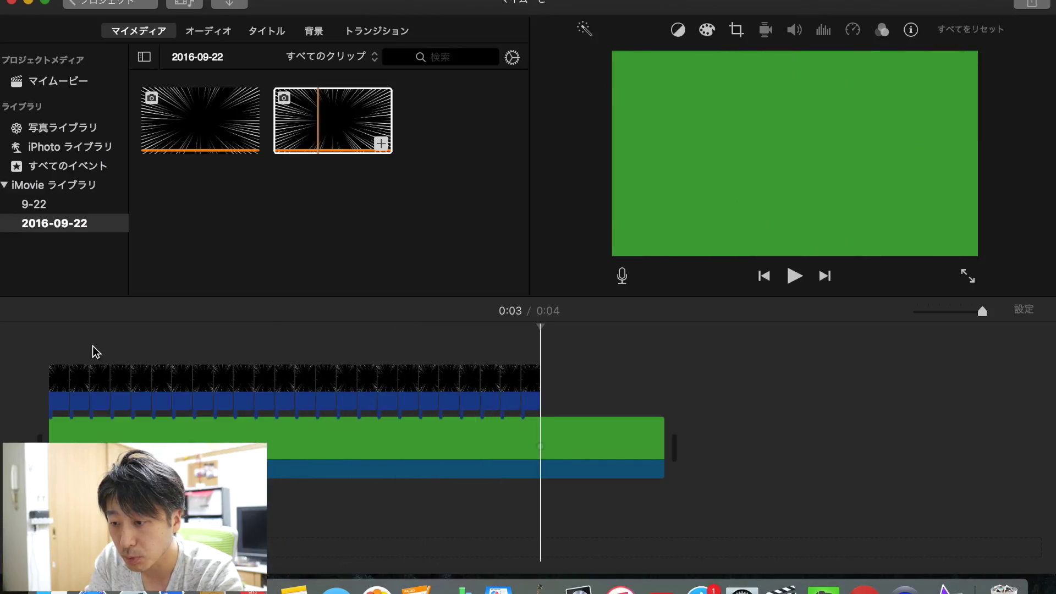
pyautogui.press('super+v')
pyautogui.press('super+v')
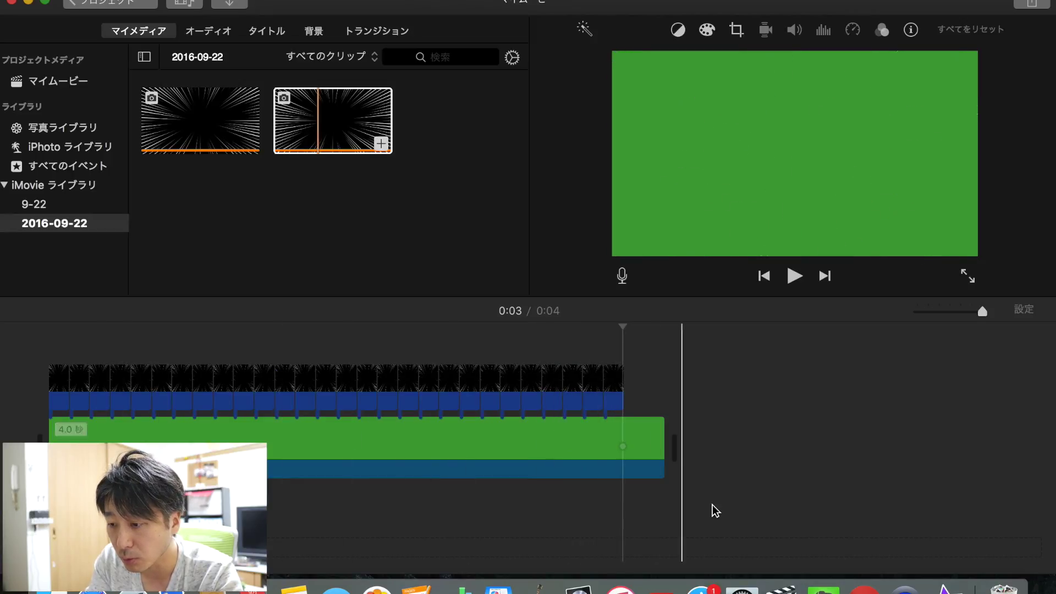
pyautogui.moveTo(665, 445); pyautogui.dragTo(622, 446)
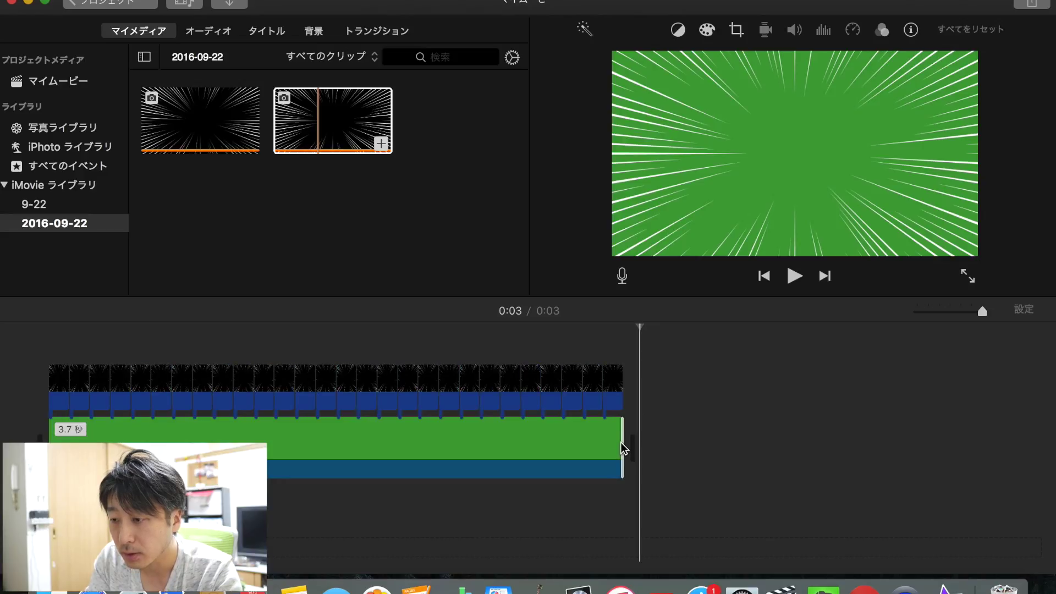
# Preview the speed-line sequence from the start
pyautogui.click(29, 356)
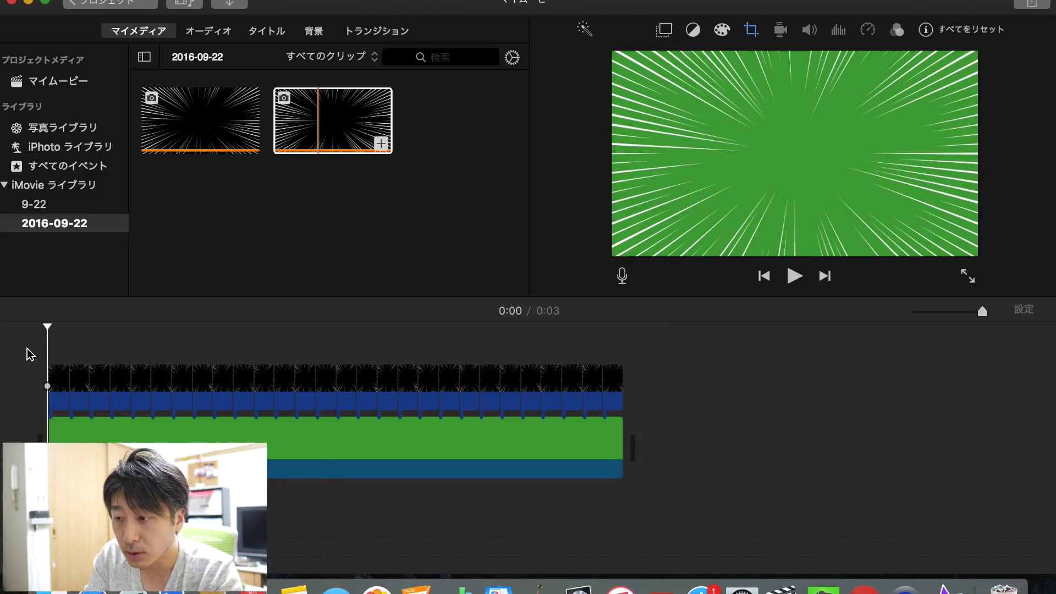
pyautogui.click(794, 277)
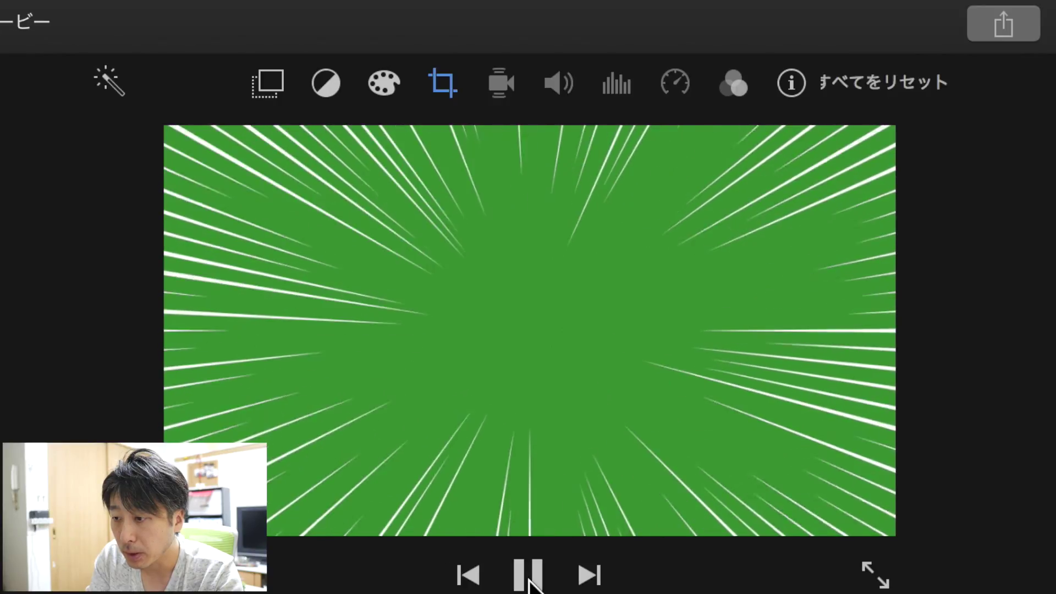
pyautogui.click(528, 577)
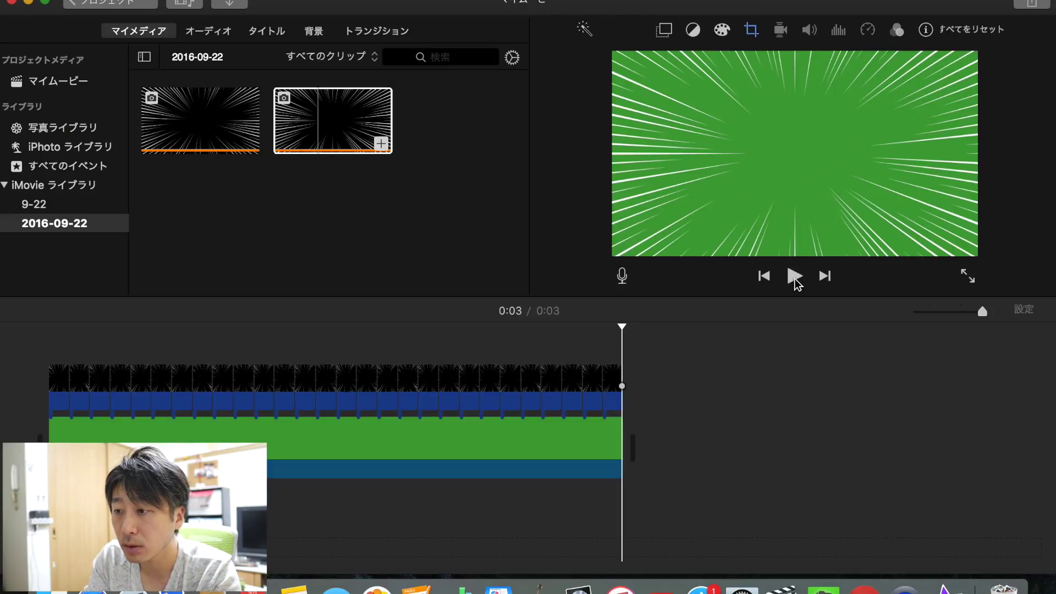
# Check the Crop and Clip Filter settings, then start a Share > File export at 1080p
pyautogui.click(751, 31)
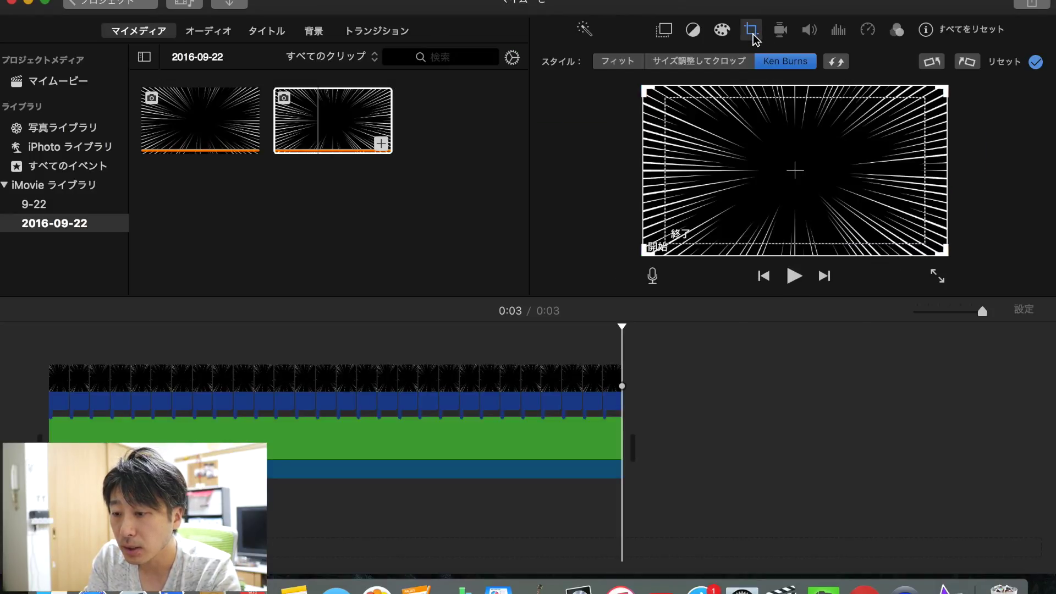
pyautogui.click(896, 30)
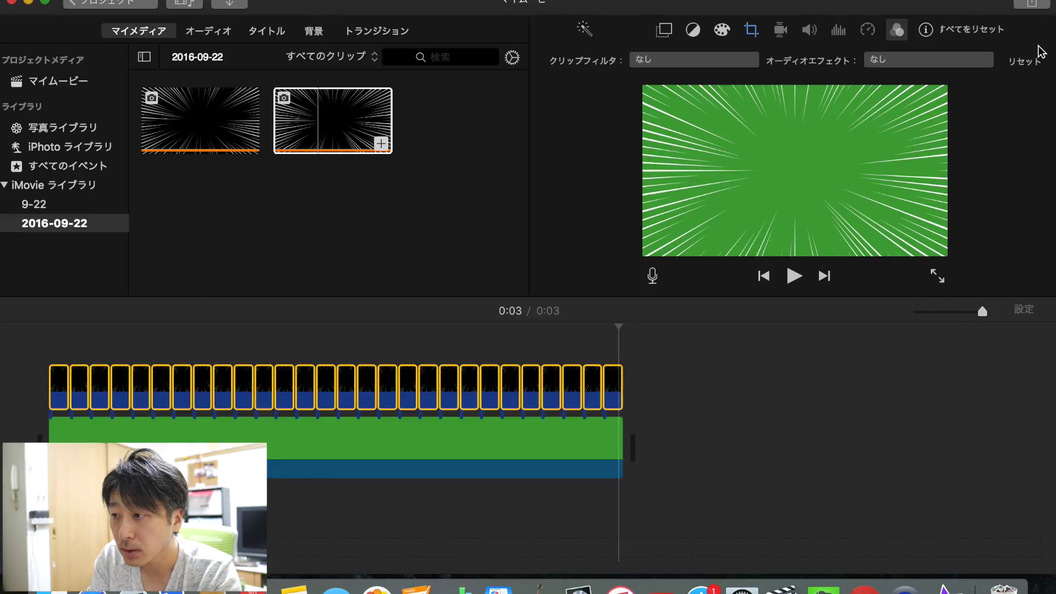
pyautogui.click(1033, 6)
pyautogui.click(955, 184)
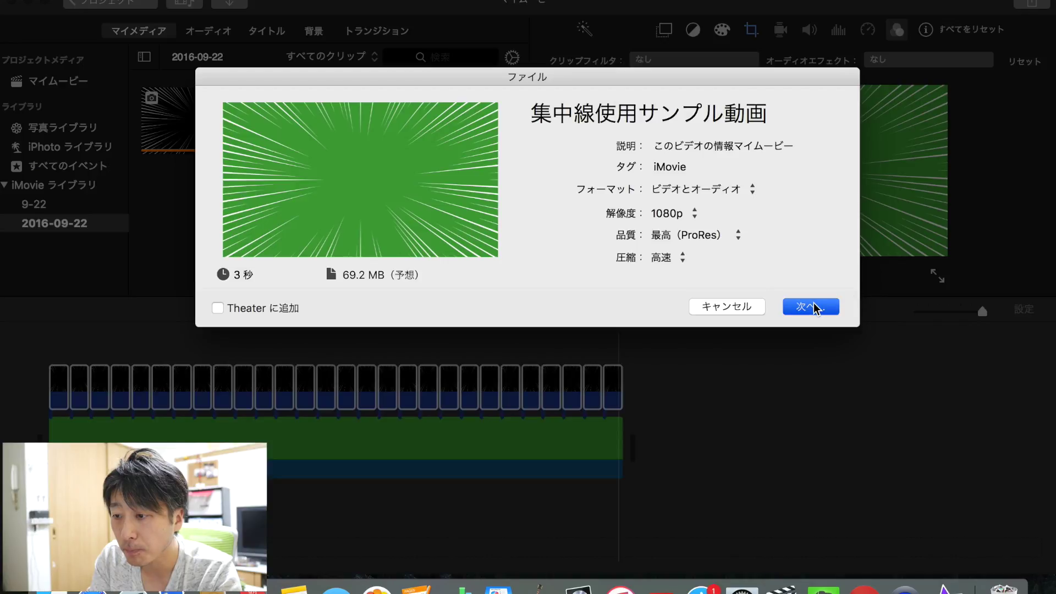
# Save the export as 集中線使用サンプル動画1.mov, replacing the existing file
pyautogui.click(813, 307)
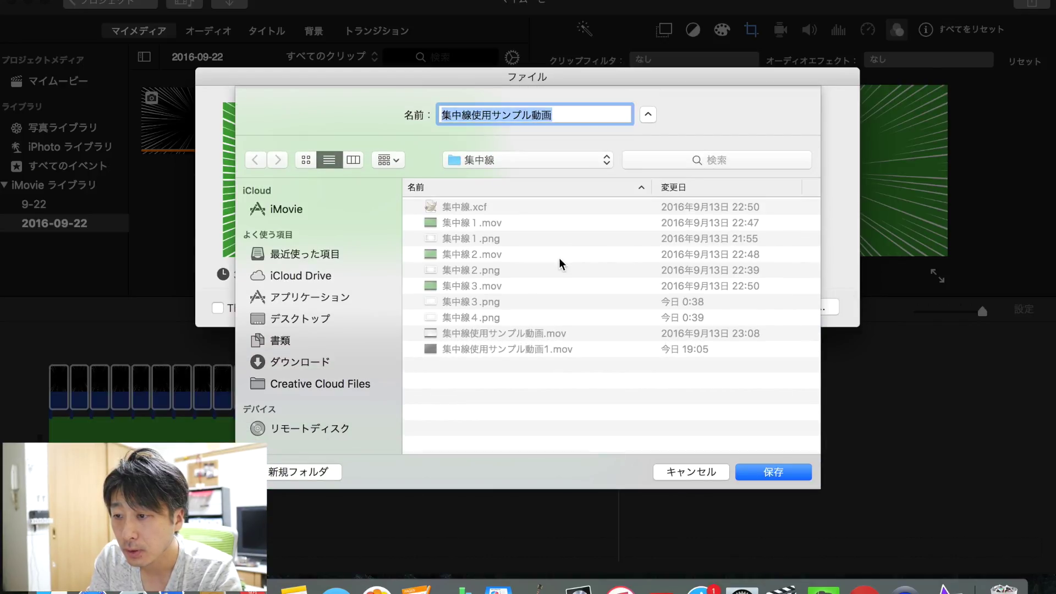
pyautogui.click(568, 115)
pyautogui.write('1')
pyautogui.press('Return')
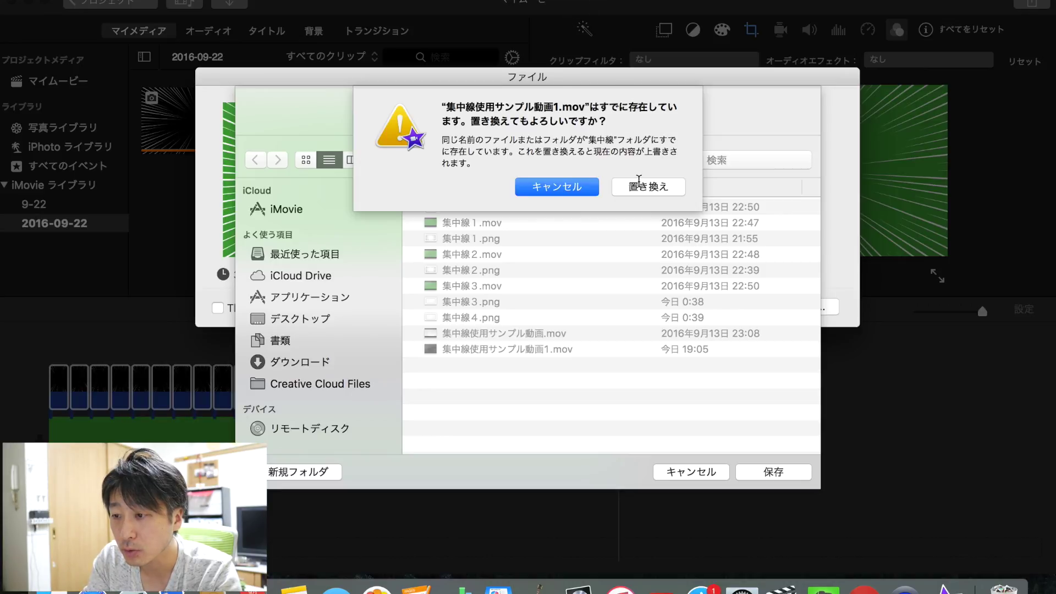
pyautogui.click(639, 186)
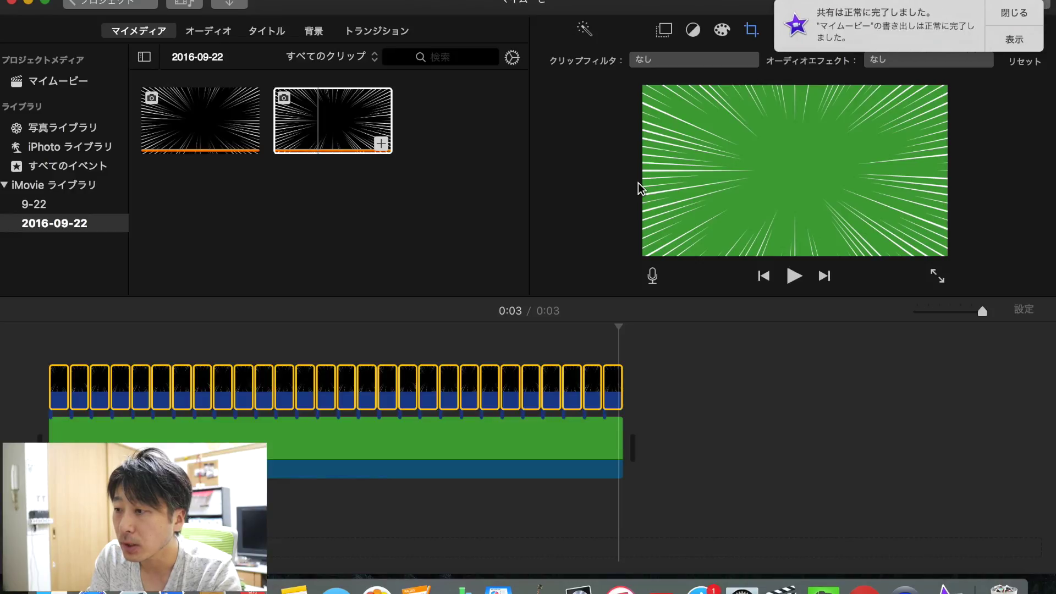
# Play 集中線使用サンプル動画1.mov in Quick Look from its folder, then close the preview and the Finder window
pyautogui.click(1016, 41)
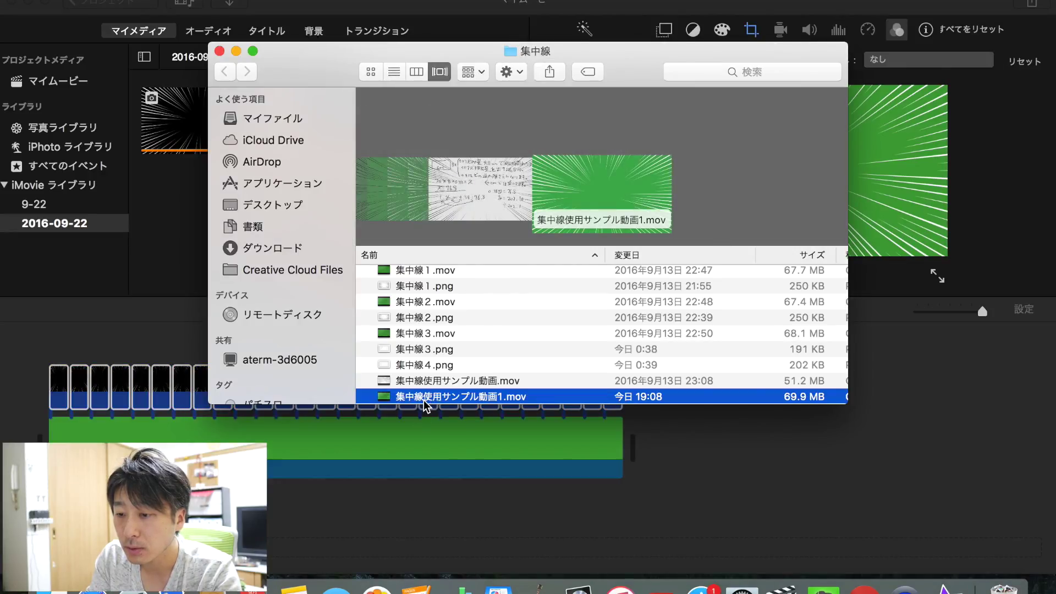
pyautogui.press('space')
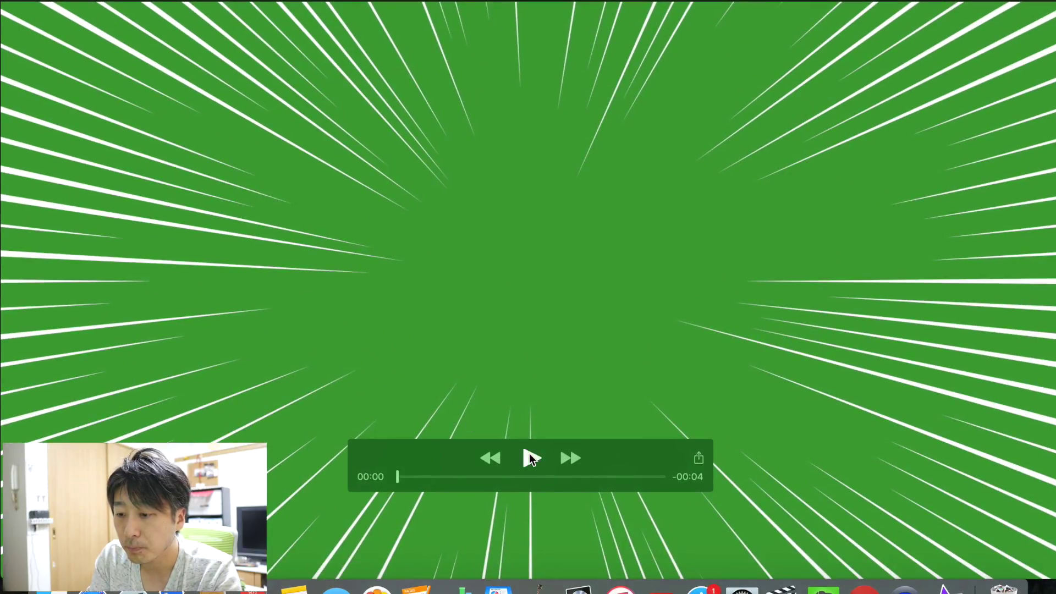
pyautogui.click(529, 454)
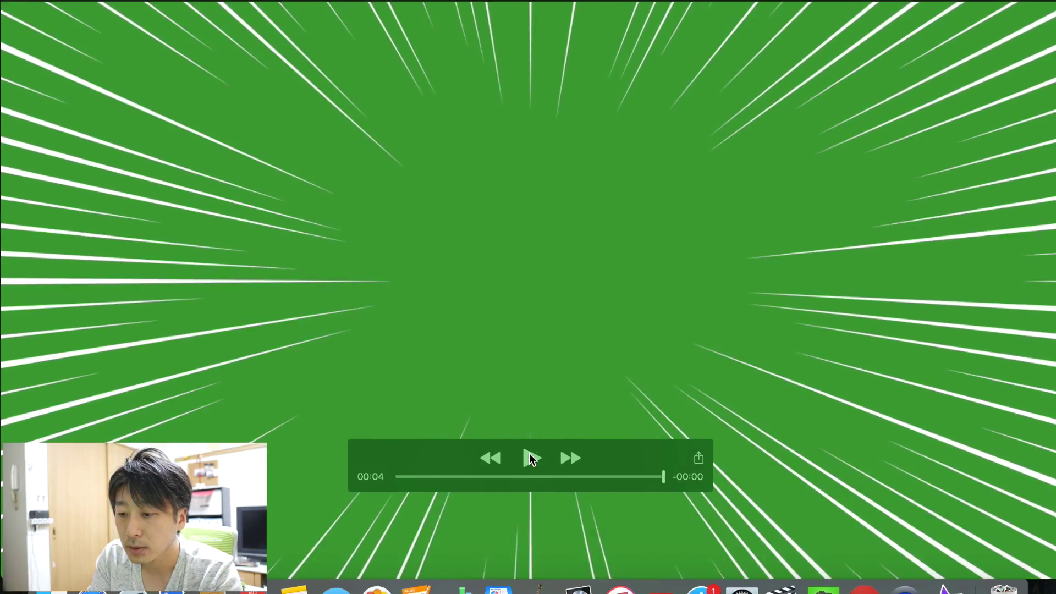
pyautogui.click(17, 3)
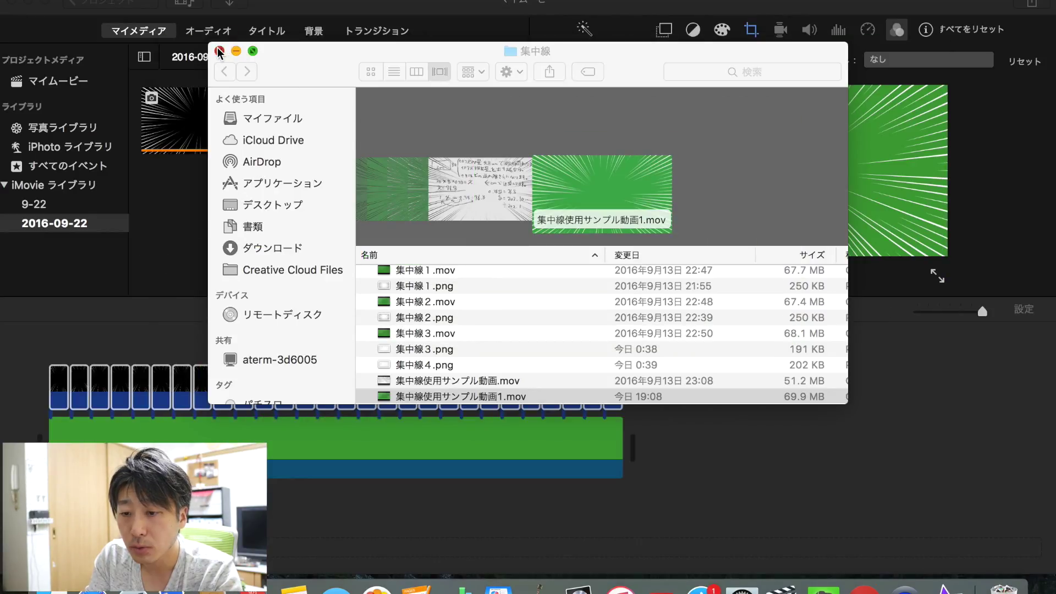
pyautogui.click(220, 51)
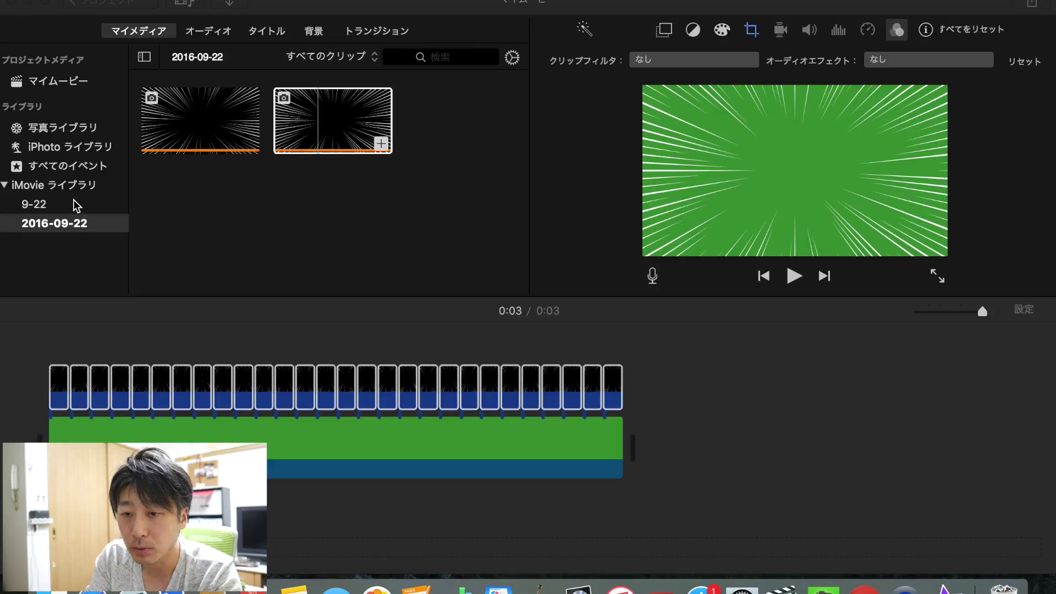
# Import IMG_0006.JPG from the Desktop into 2016-09-22 and place it on the timeline as a 4-second clip
pyautogui.click(72, 86)
pyautogui.press('super+z')
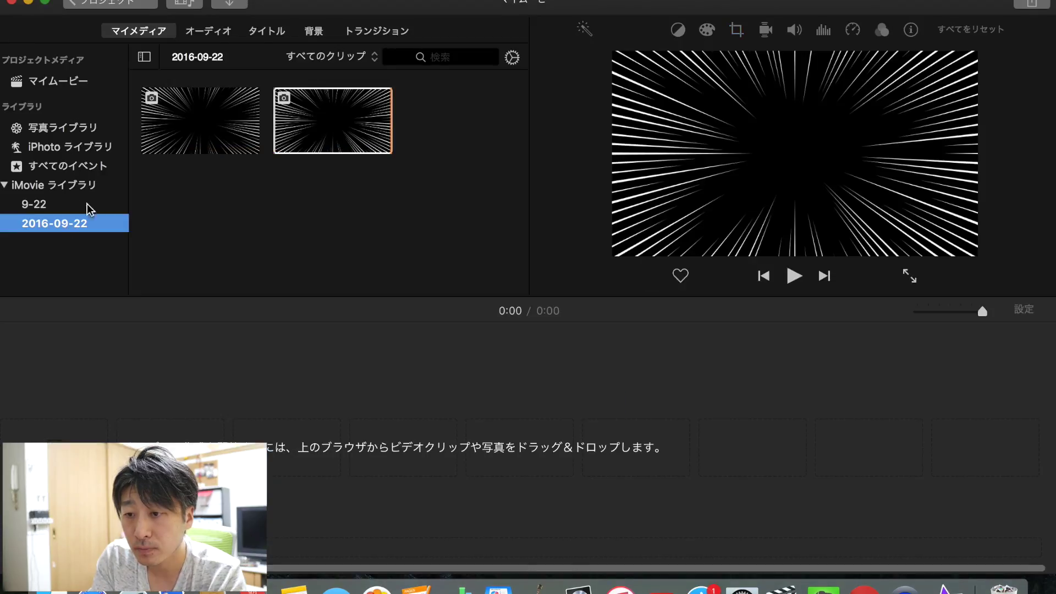
pyautogui.click(231, 4)
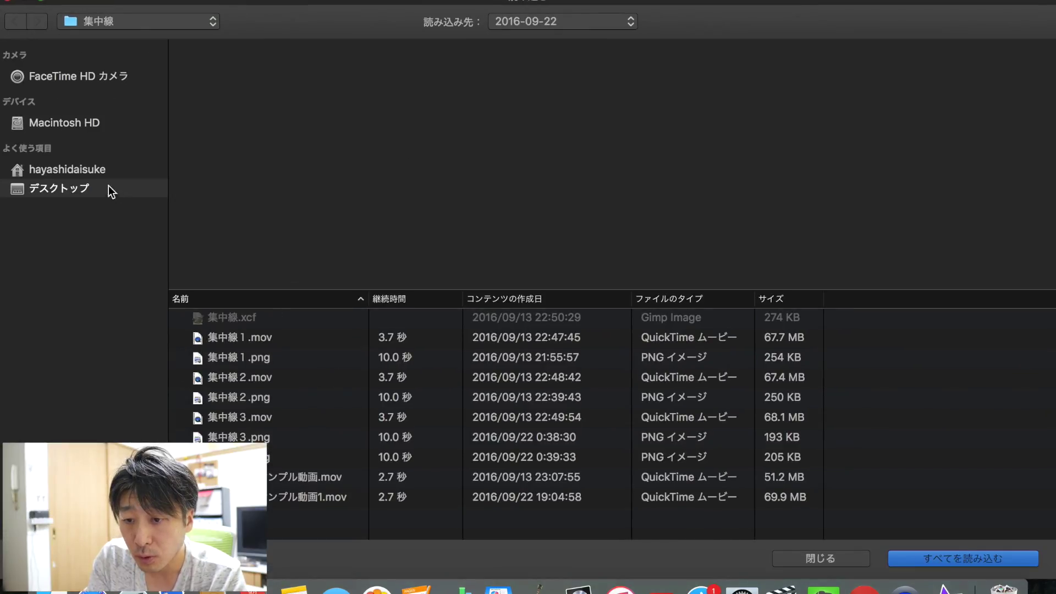
pyautogui.click(87, 171)
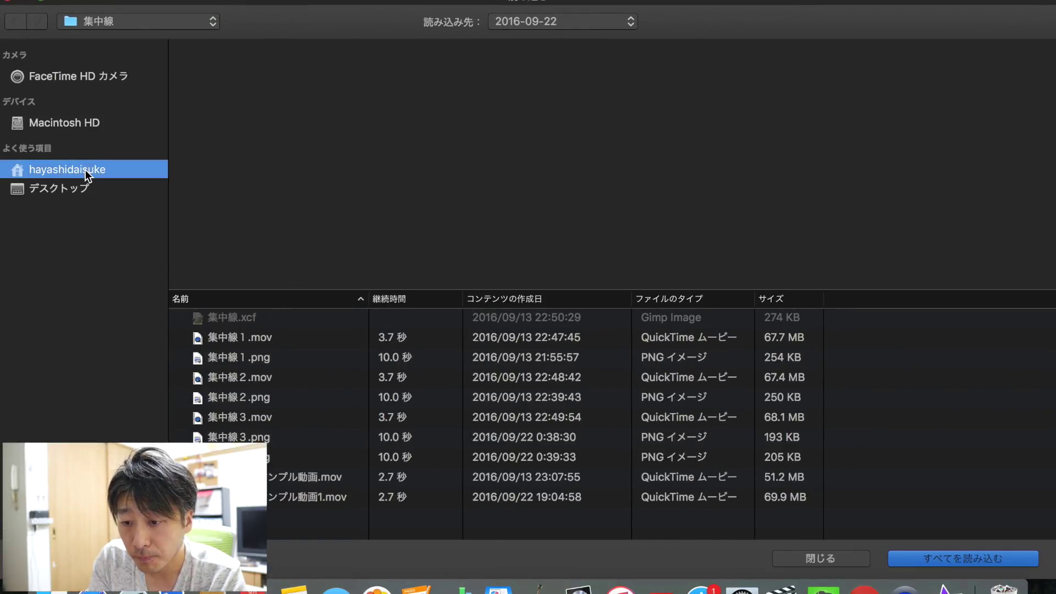
pyautogui.scroll(-1, 275, 410)
pyautogui.click(178, 346)
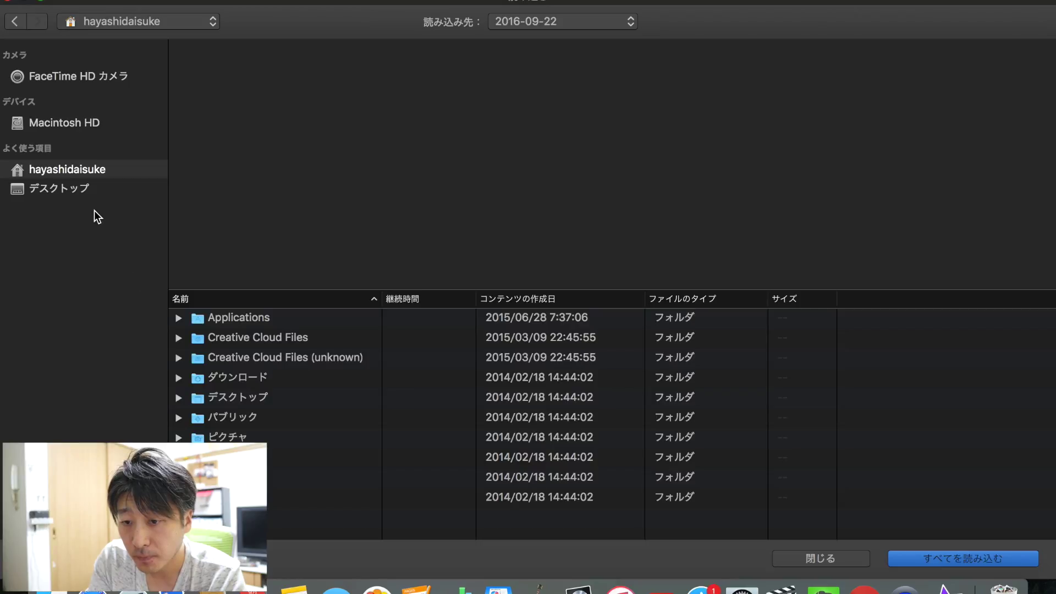
pyautogui.click(74, 189)
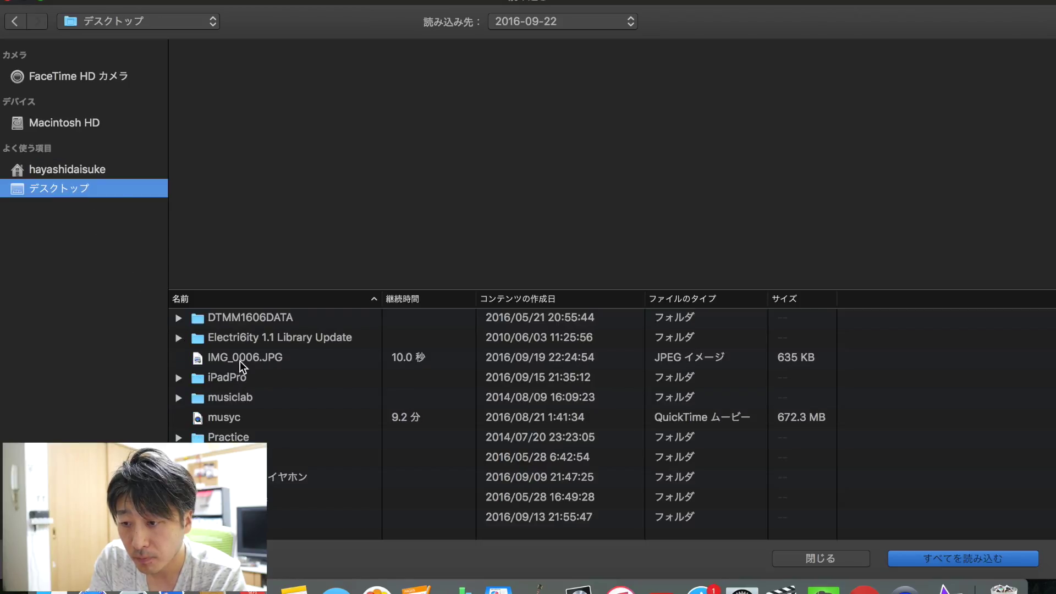
pyautogui.click(241, 359)
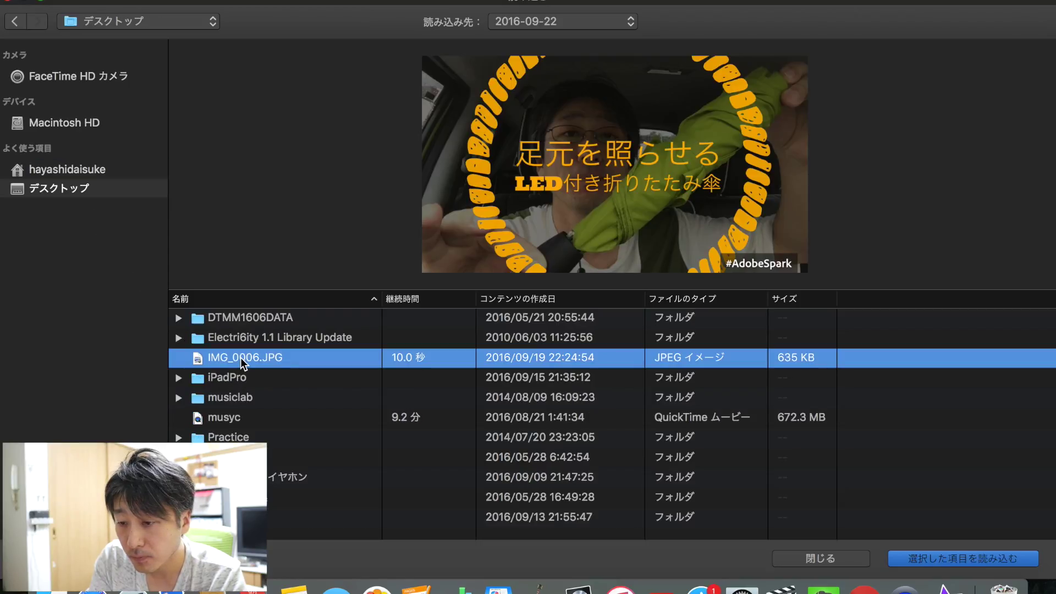
pyautogui.click(949, 562)
pyautogui.moveTo(190, 113); pyautogui.dragTo(71, 413)
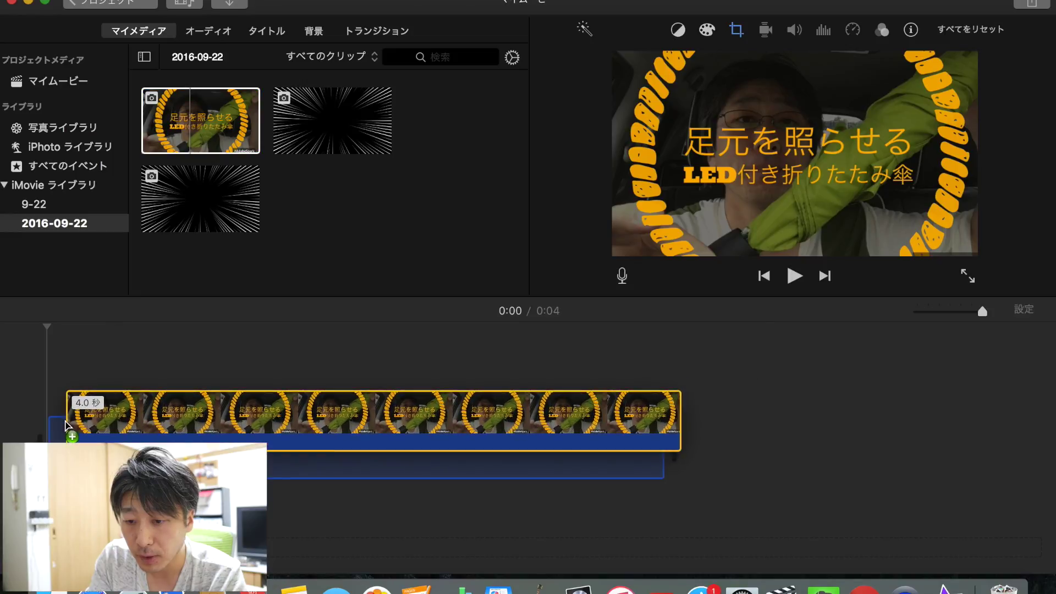
# Import 集中線使用サンプル動画1.mov from the 集中線 folder into the 2016-09-22 event
pyautogui.click(70, 203)
pyautogui.click(69, 225)
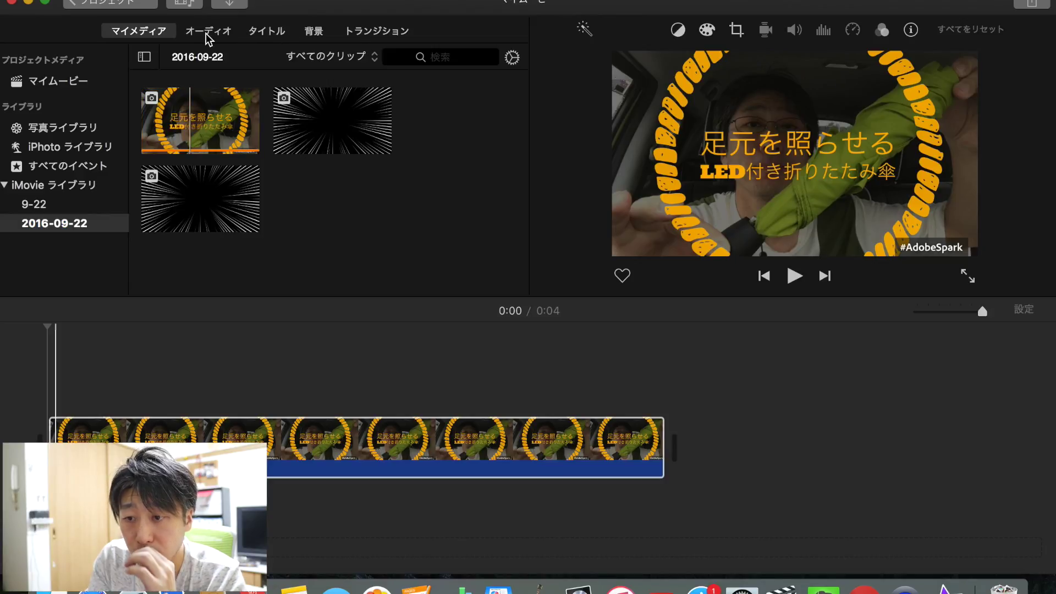
pyautogui.click(234, 5)
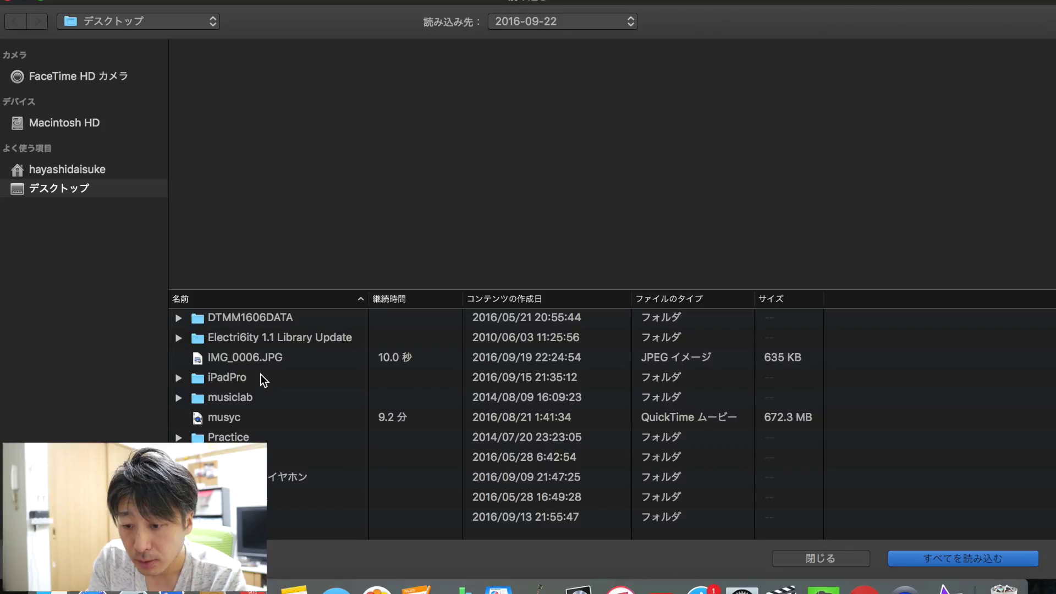
pyautogui.scroll(-3, 324, 355)
pyautogui.scroll(-7, 324, 355)
pyautogui.click(323, 389)
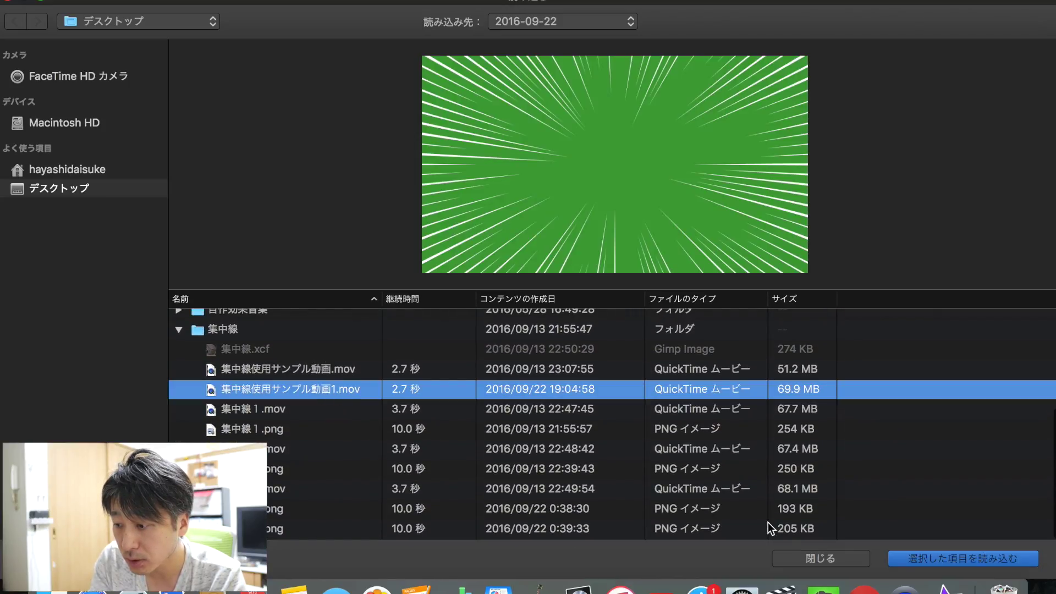
pyautogui.click(906, 560)
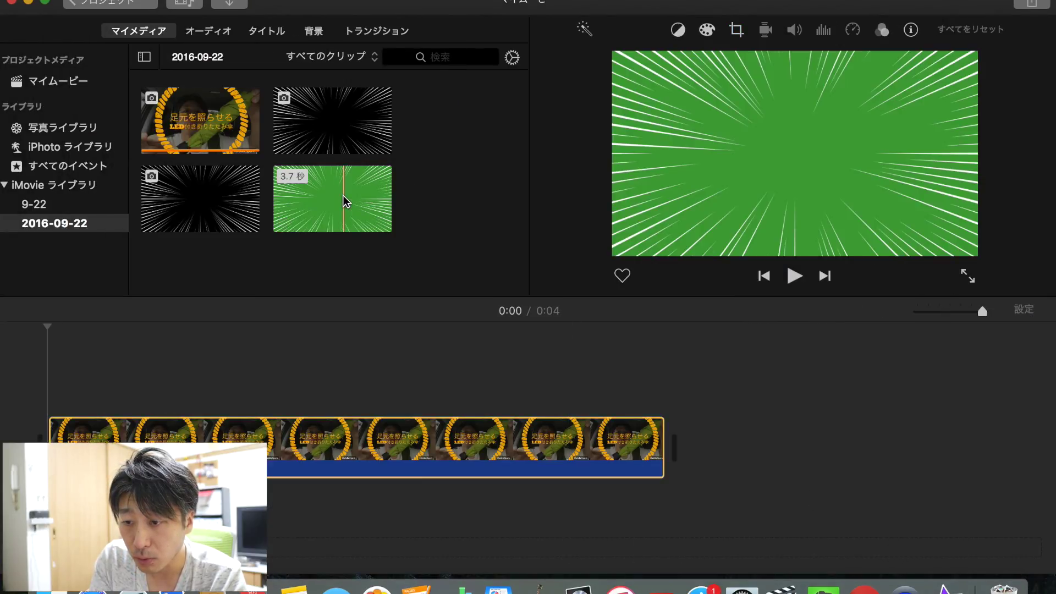
# Lay the green speed-line movie above the IMG_0006 photo and set its overlay mode to Green/Blue Screen
pyautogui.click(343, 196)
pyautogui.moveTo(343, 195)
pyautogui.mouseDown()
pyautogui.moveTo(159, 360)
pyautogui.moveTo(93, 376)
pyautogui.mouseUp()
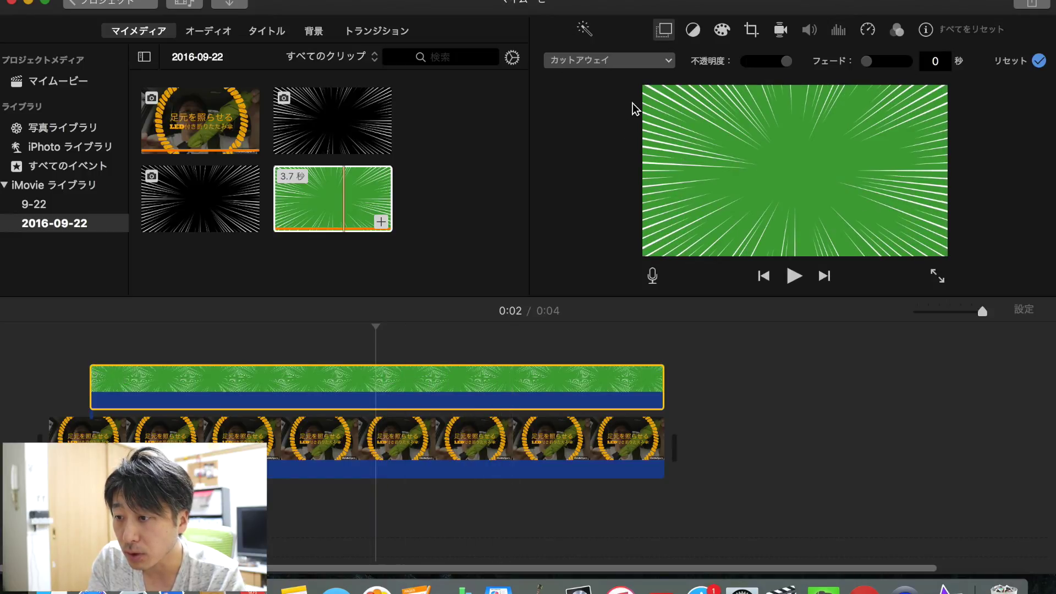
pyautogui.click(652, 64)
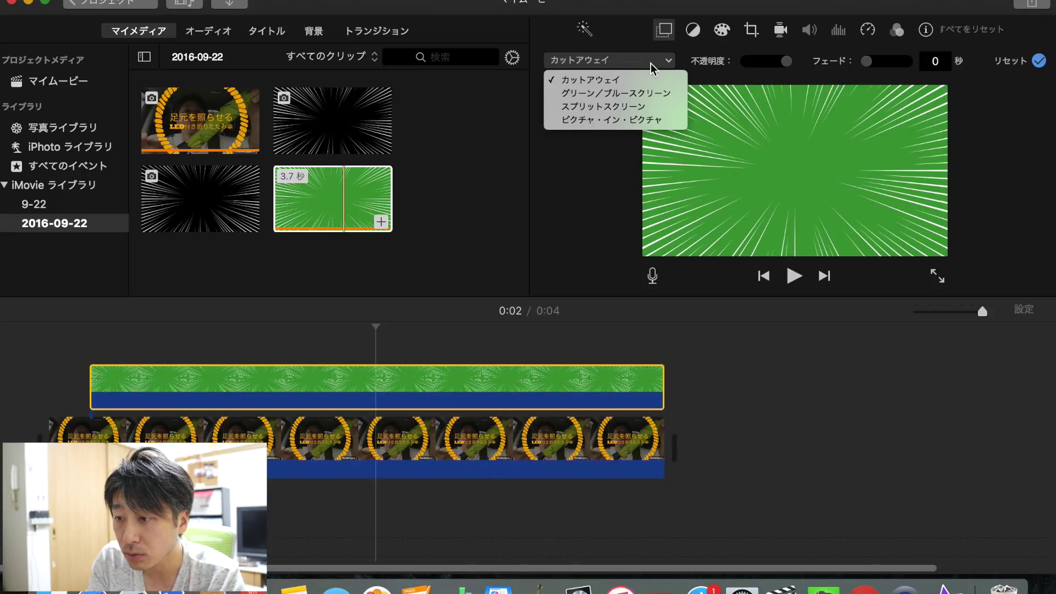
pyautogui.click(610, 95)
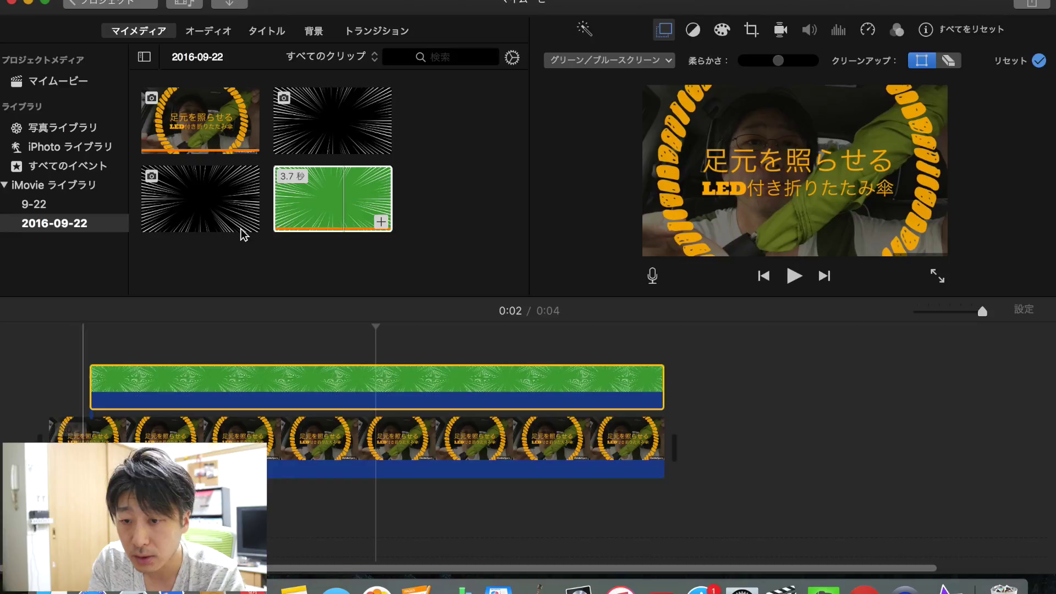
pyautogui.click(220, 34)
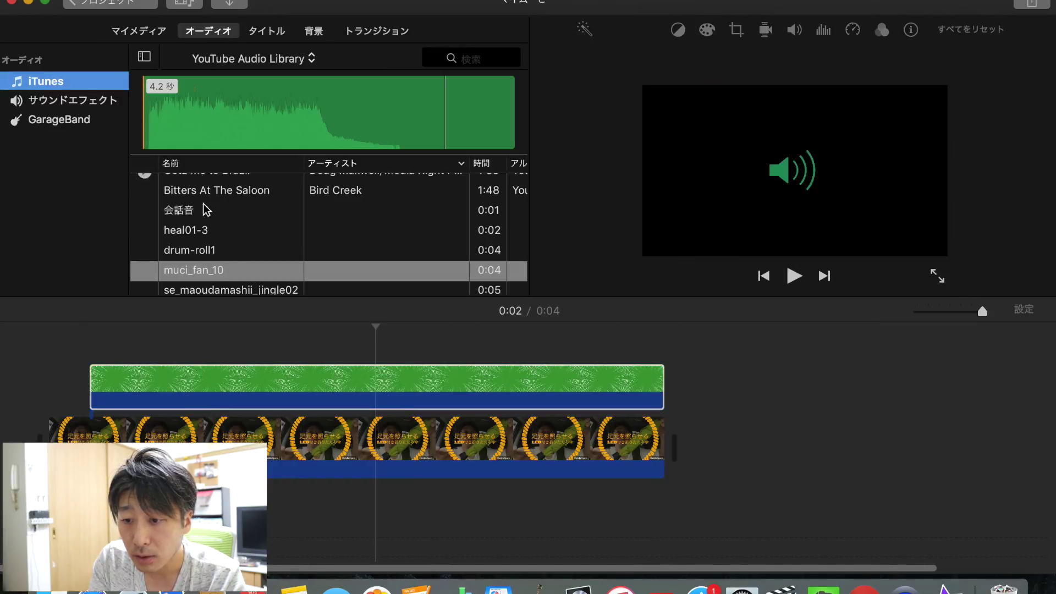
# Add muci_fan_10 under the clips, then trim the sound, the photo to 2.9 s and the overlay to 2.6 s
pyautogui.click(176, 273)
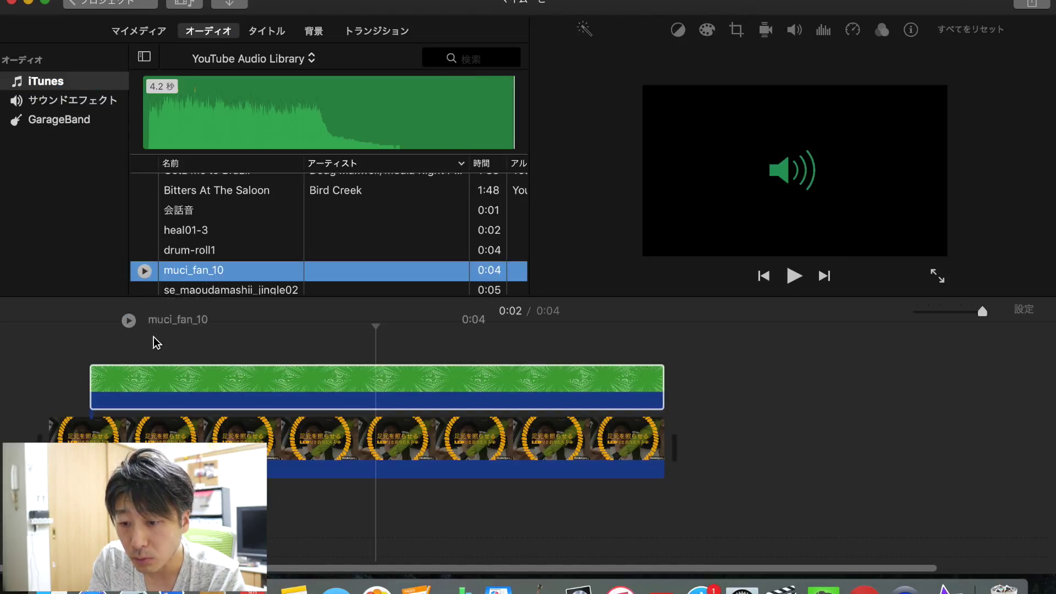
pyautogui.moveTo(176, 274); pyautogui.dragTo(253, 501)
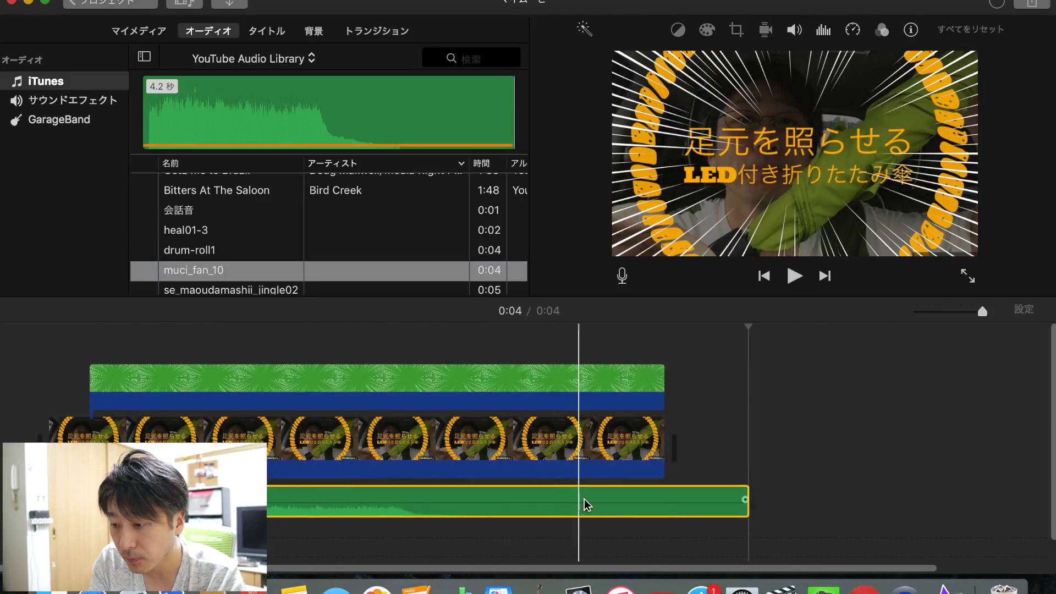
pyautogui.moveTo(747, 509); pyautogui.dragTo(483, 501)
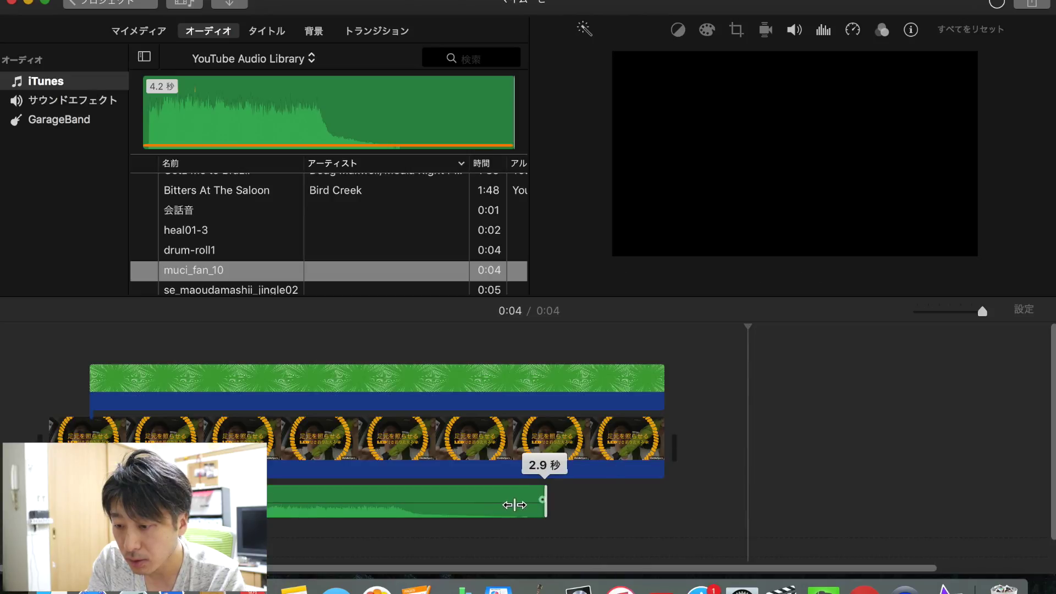
pyautogui.click(564, 477)
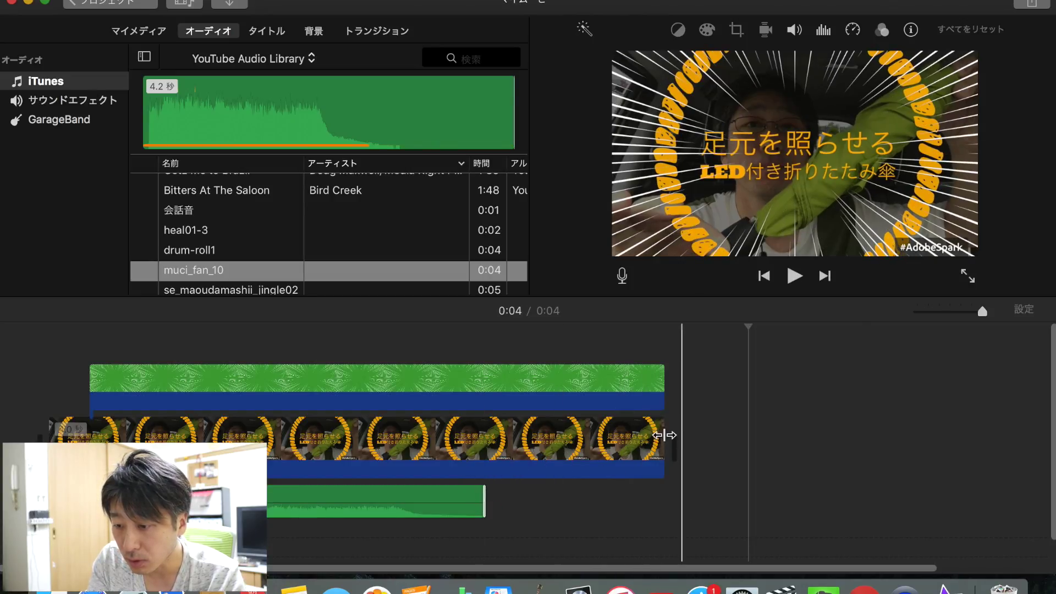
pyautogui.moveTo(665, 434); pyautogui.dragTo(481, 434)
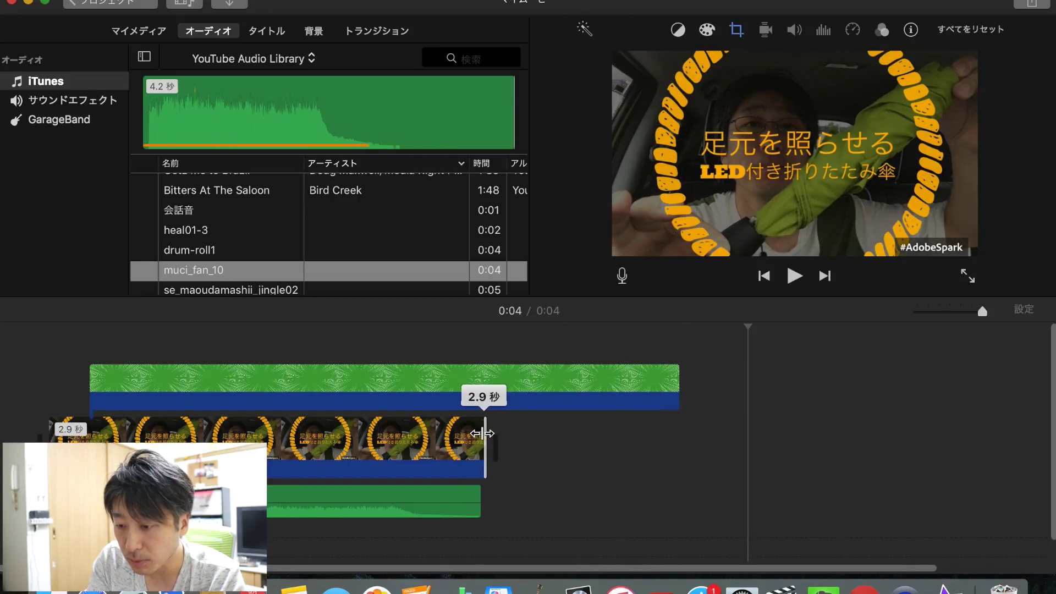
pyautogui.click(675, 396)
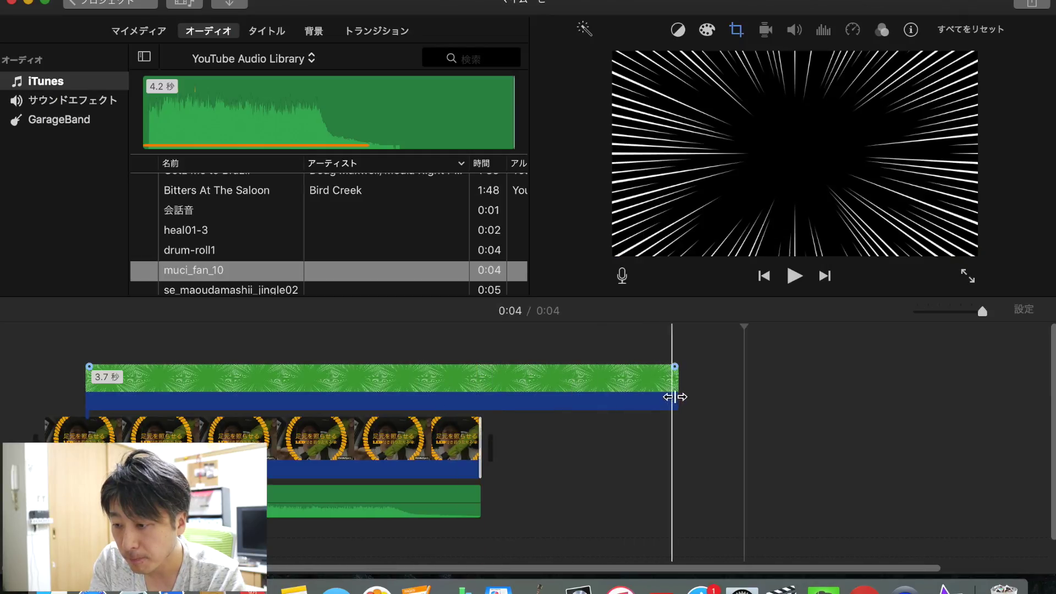
pyautogui.moveTo(665, 390); pyautogui.dragTo(480, 389)
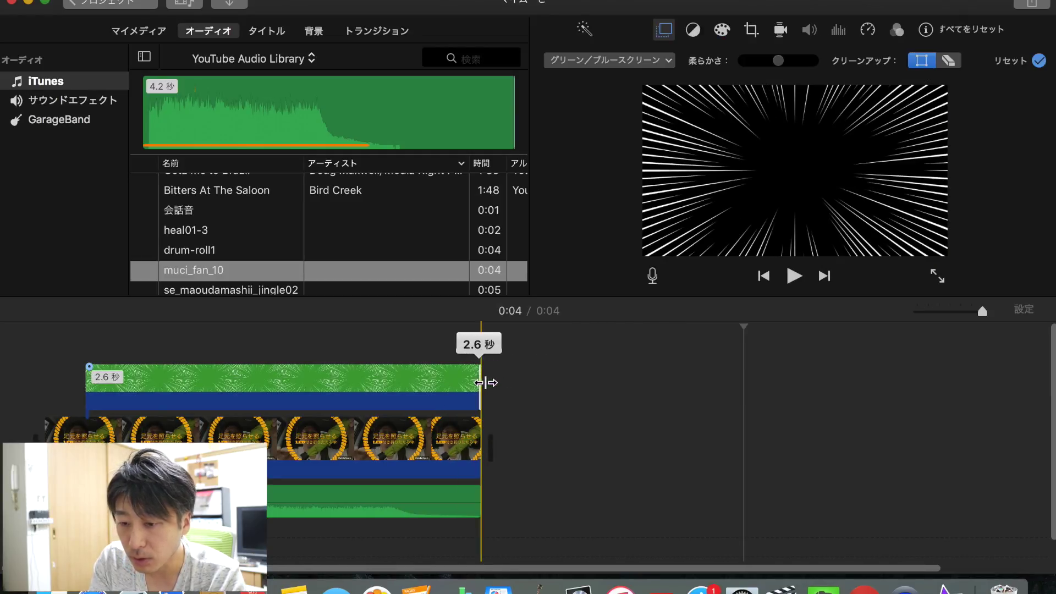
pyautogui.click(44, 341)
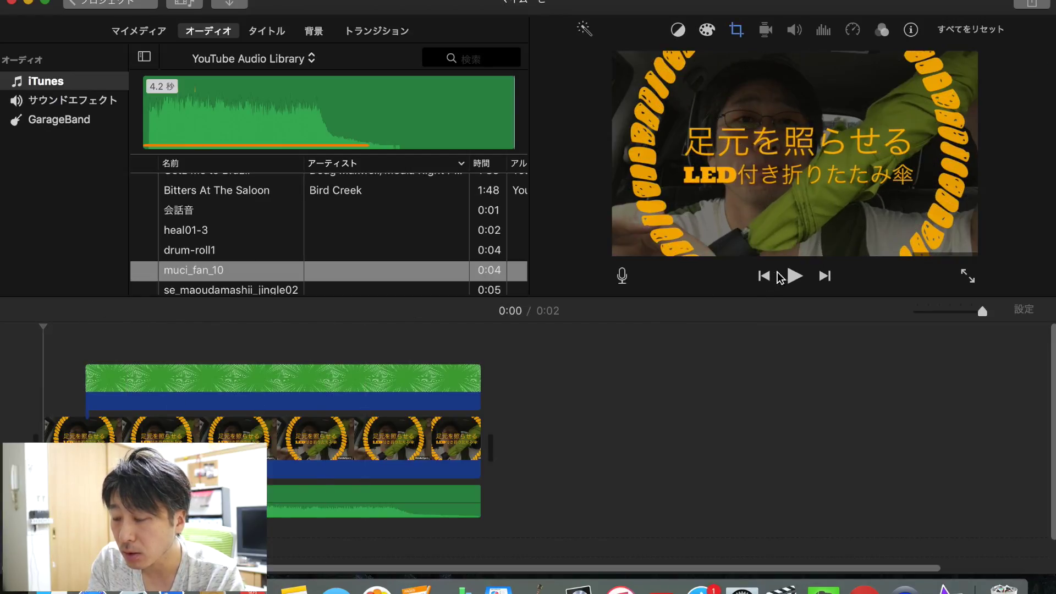
# Set the umbrella promo clip's crop to Fit, review playback, then return to the 2016-09-22 event clips
pyautogui.click(795, 275)
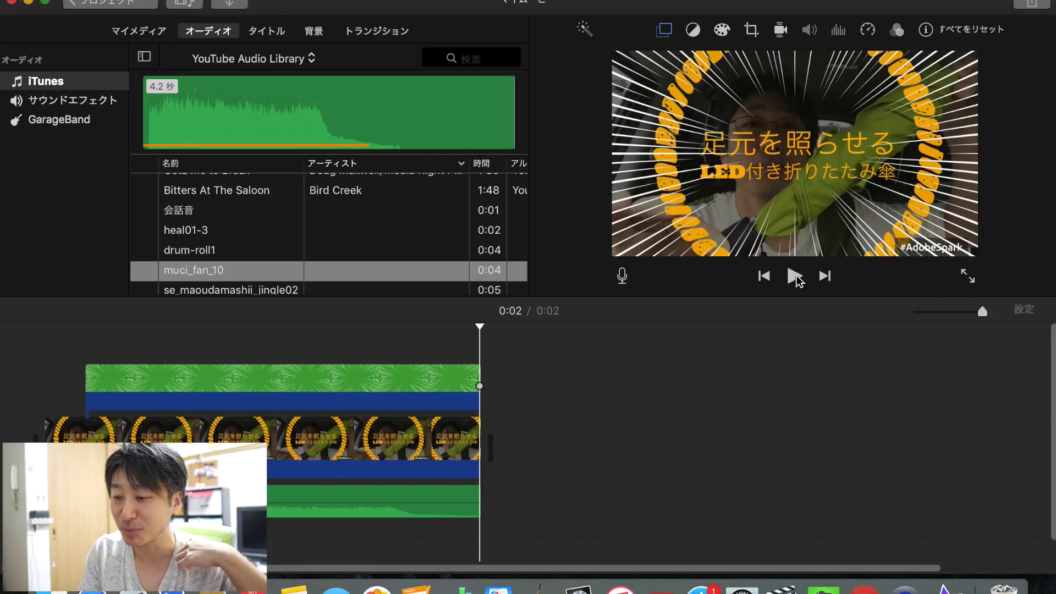
pyautogui.click(398, 441)
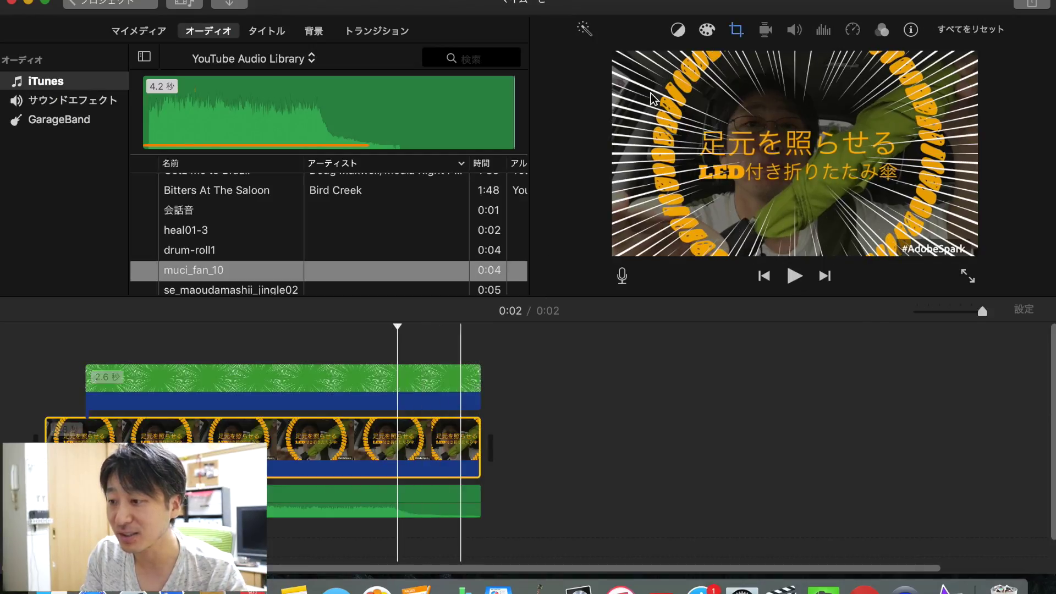
pyautogui.click(740, 33)
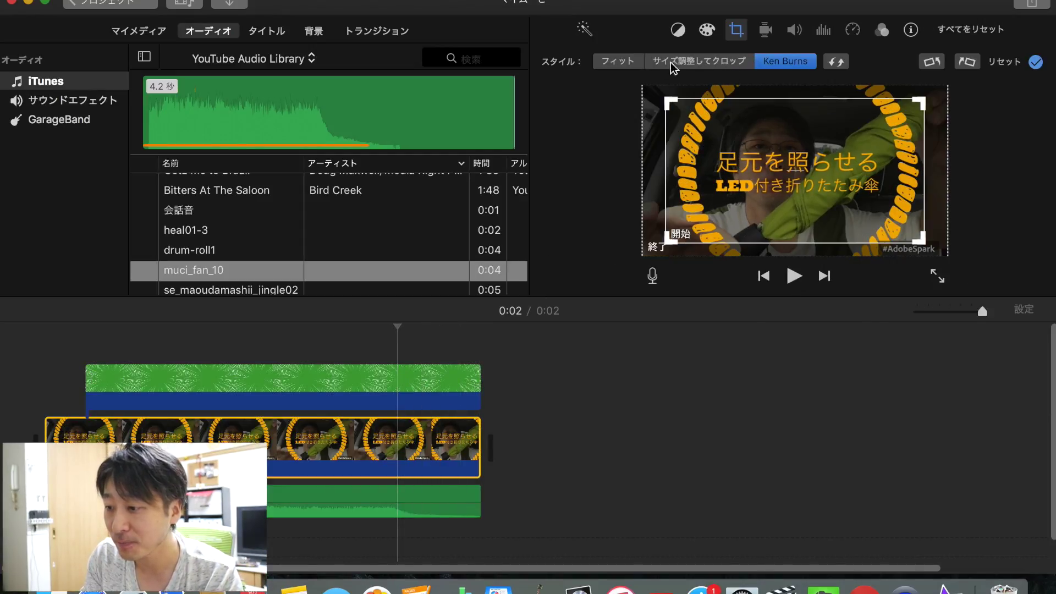
pyautogui.click(617, 61)
pyautogui.click(795, 276)
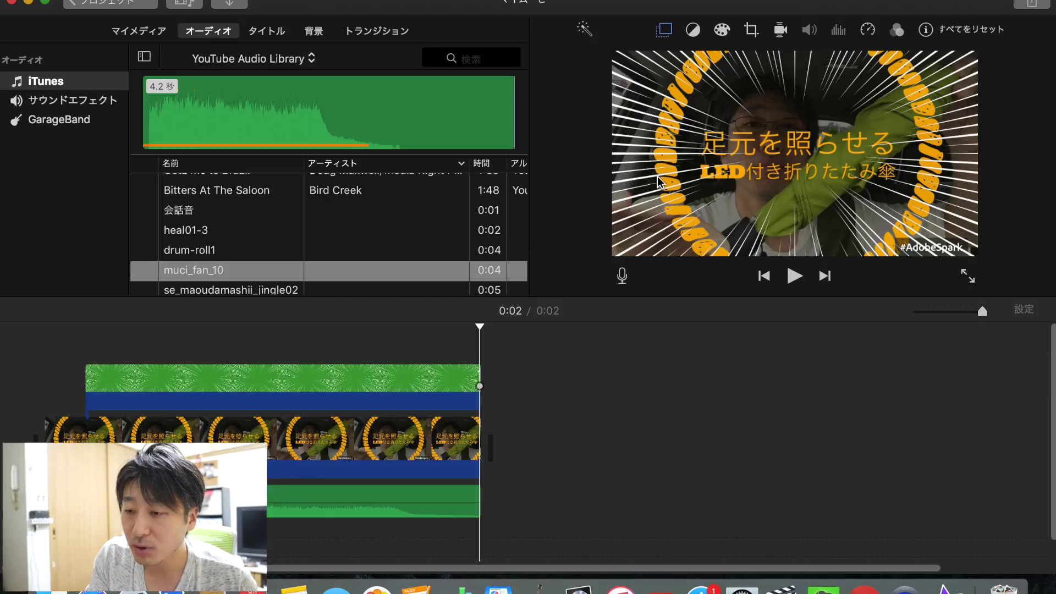
pyautogui.click(165, 148)
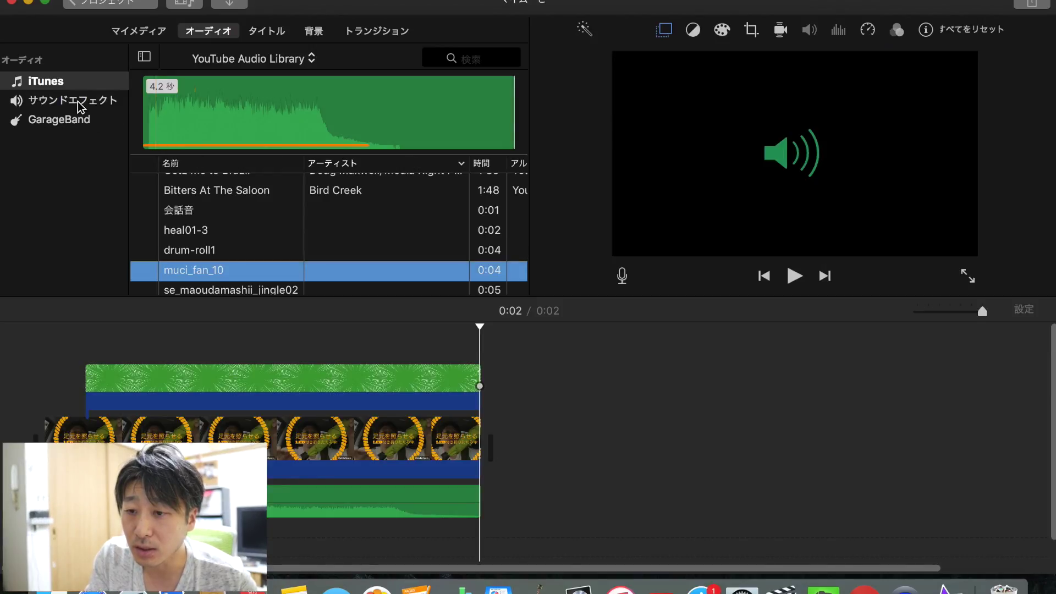
pyautogui.click(160, 34)
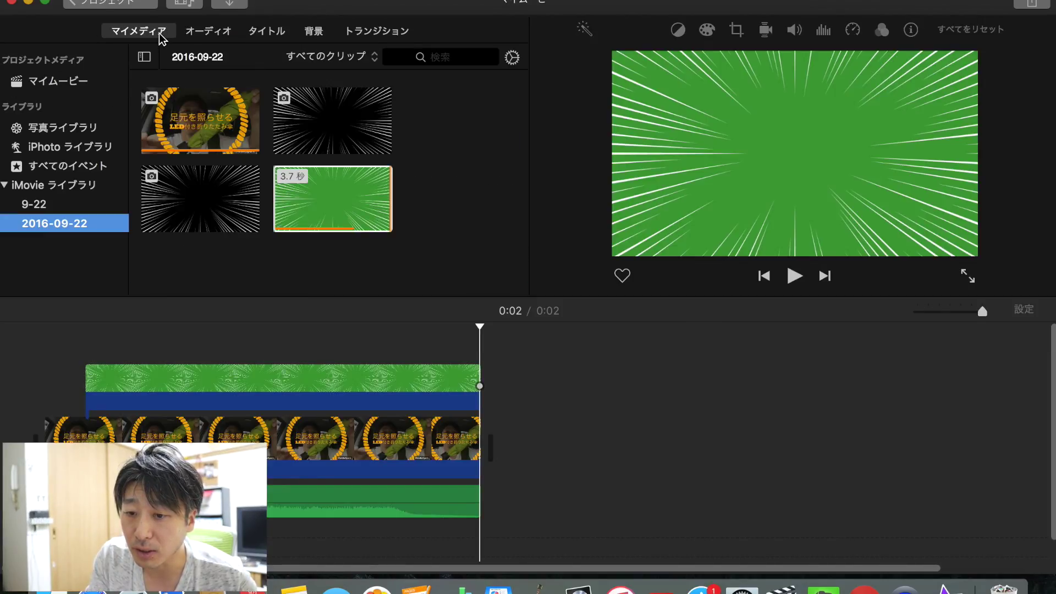
# Delete the old speed-line overlay and browse to the 集中線 folder on the Desktop for import
pyautogui.click(45, 207)
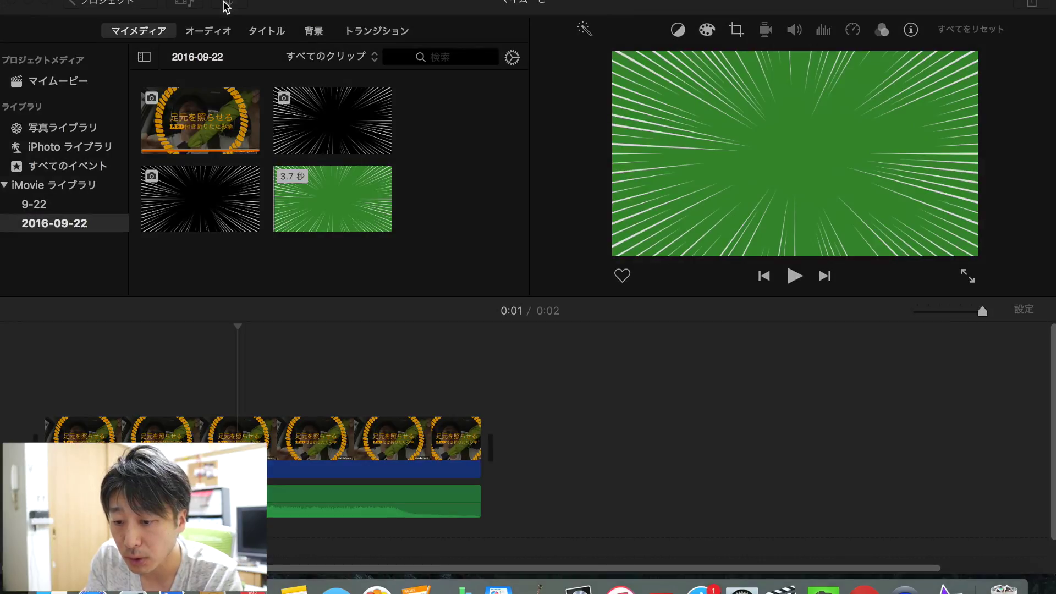
pyautogui.click(229, 4)
pyautogui.click(220, 517)
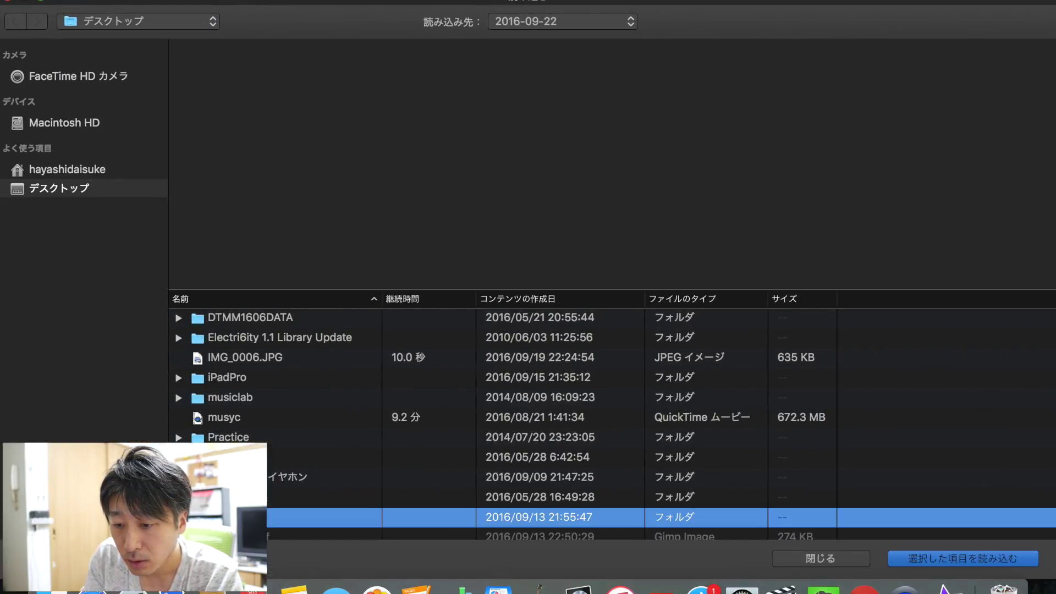
pyautogui.click(178, 517)
pyautogui.scroll(-3, 220, 495)
# Preview the speed-line movies, import 集中線1.mov, and drag it above the main clip
pyautogui.click(286, 371)
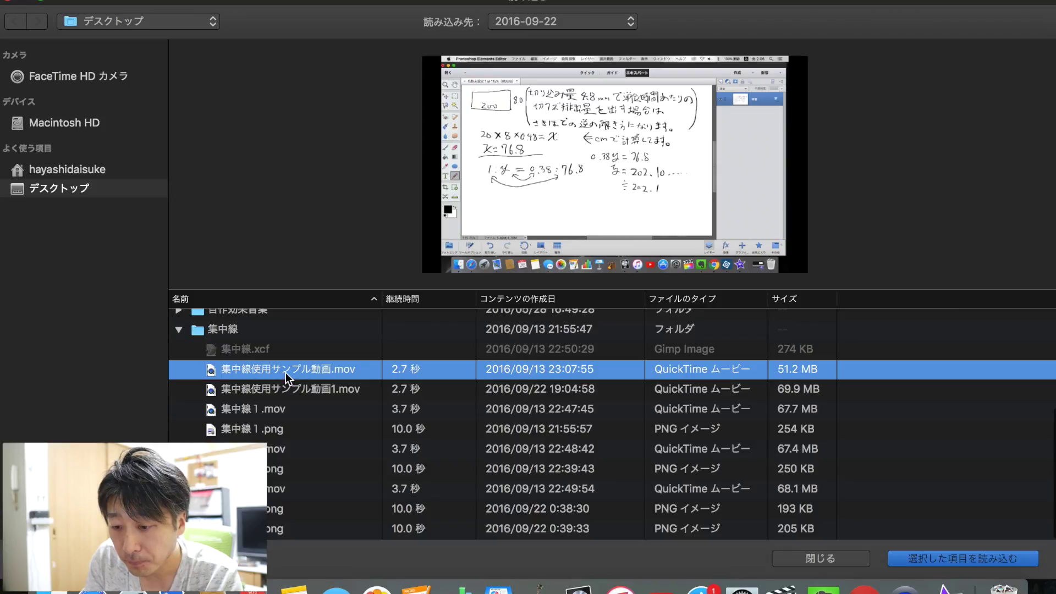
pyautogui.click(273, 492)
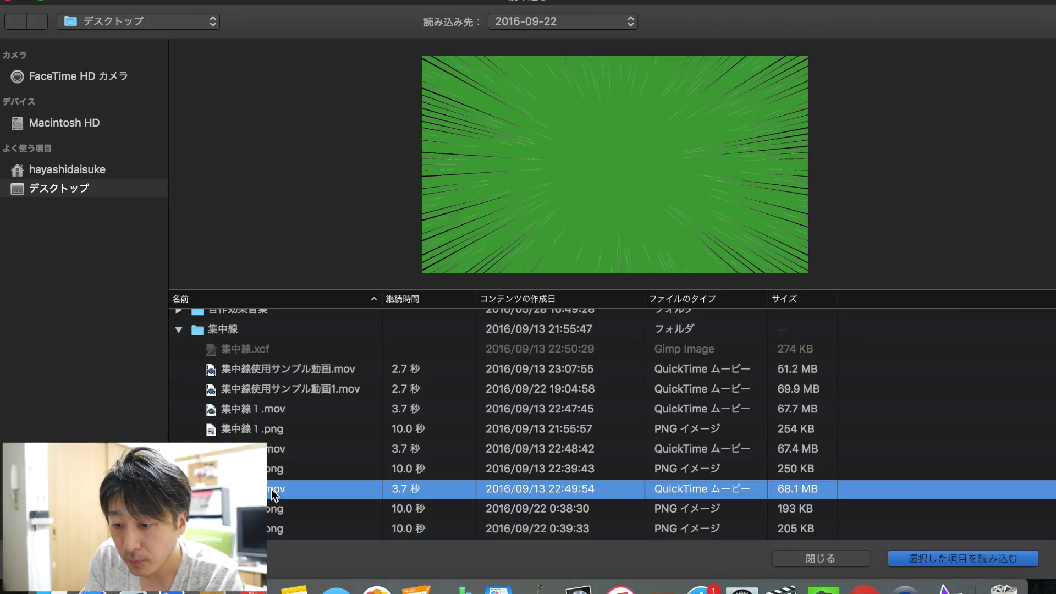
pyautogui.click(275, 451)
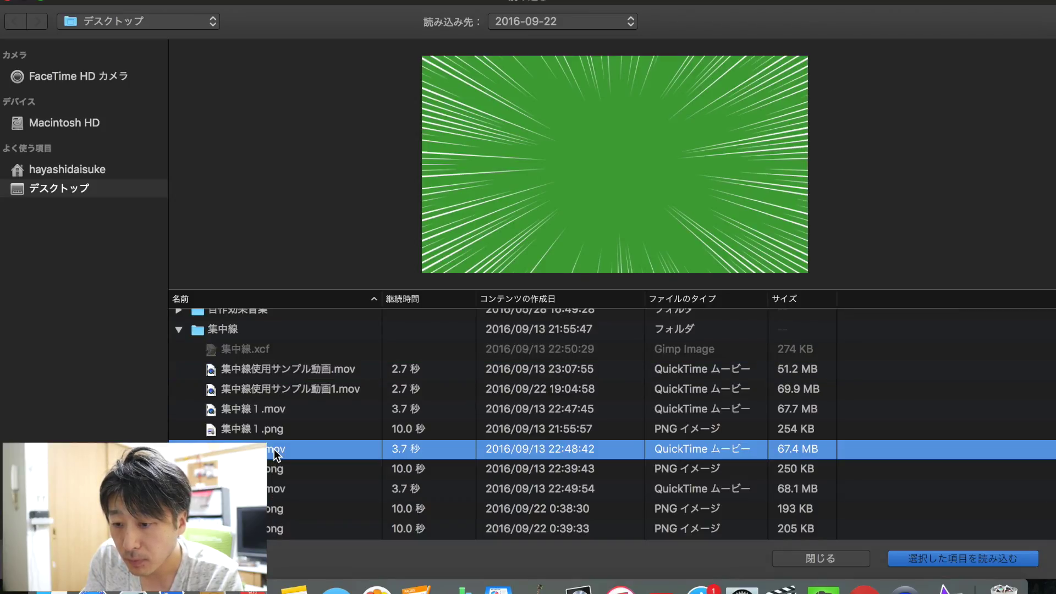
pyautogui.click(273, 408)
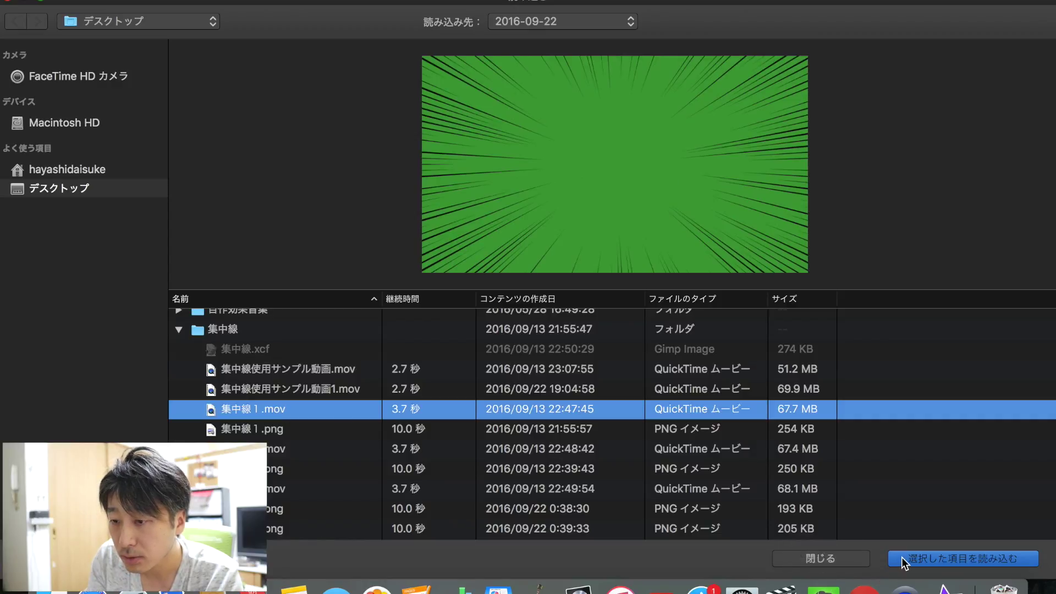
pyautogui.click(902, 556)
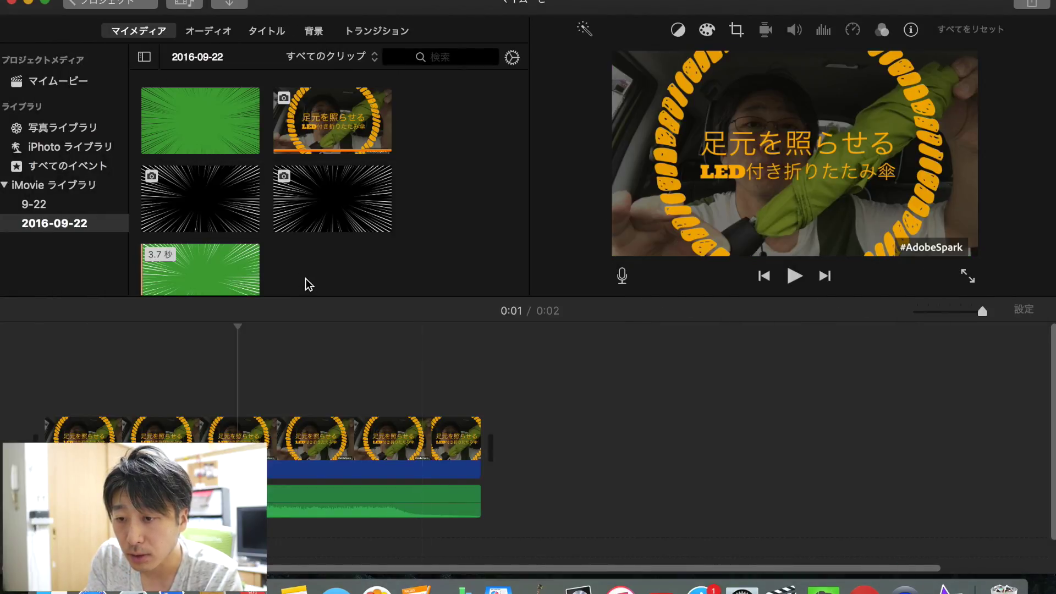
pyautogui.moveTo(214, 108)
pyautogui.mouseDown()
pyautogui.moveTo(87, 391)
pyautogui.moveTo(101, 369)
pyautogui.mouseUp()
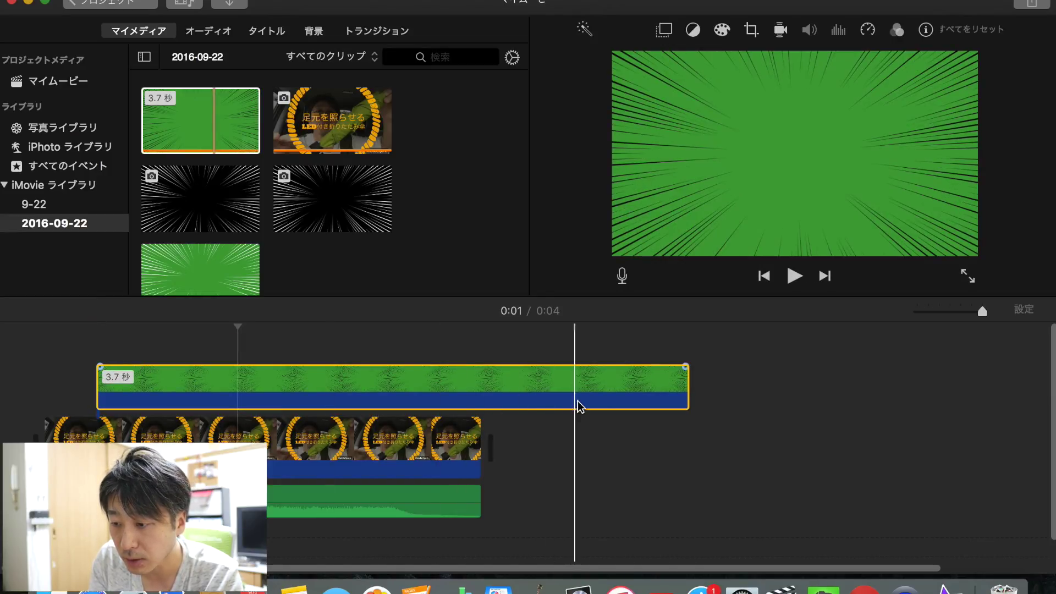
# Trim the green overlay to the main clip's end and replace the main clip with the notes clip, trimmed to 3.2 seconds
pyautogui.moveTo(687, 384); pyautogui.dragTo(485, 384)
pyautogui.click(58, 81)
pyautogui.click(441, 256)
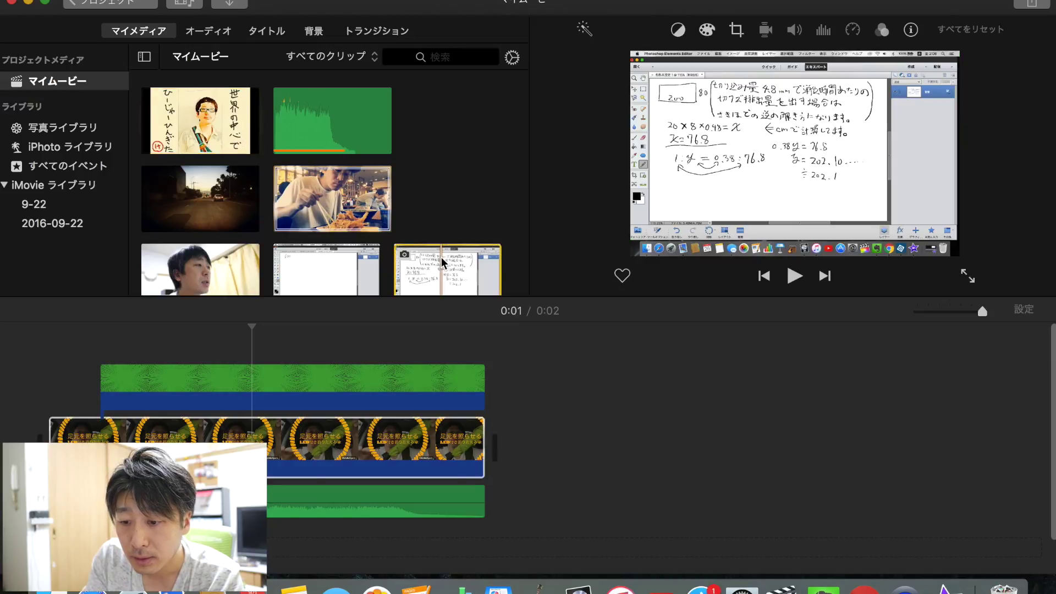
pyautogui.click(187, 429)
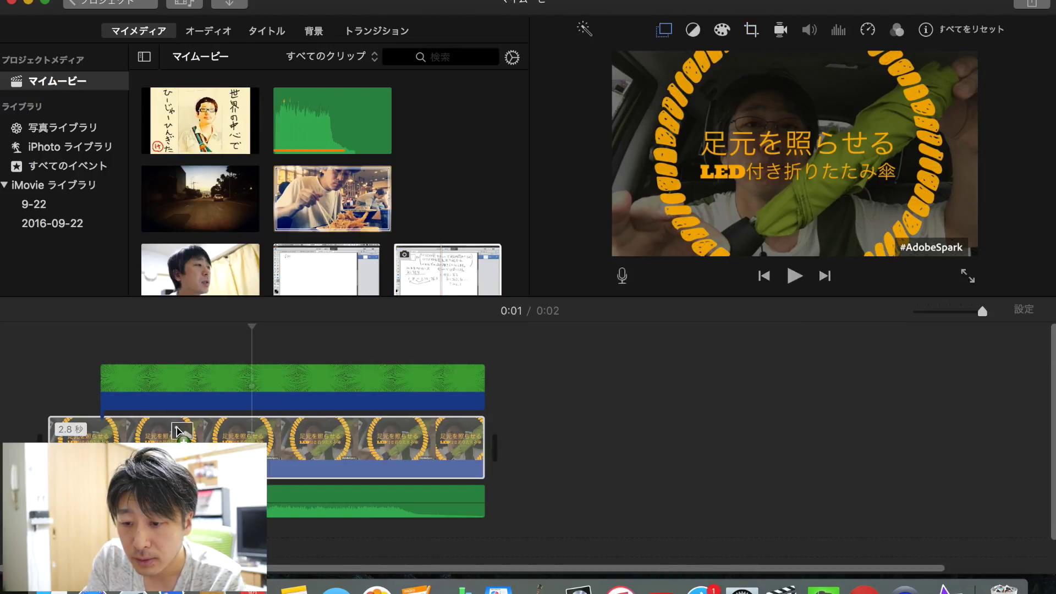
pyautogui.moveTo(177, 432); pyautogui.dragTo(184, 432)
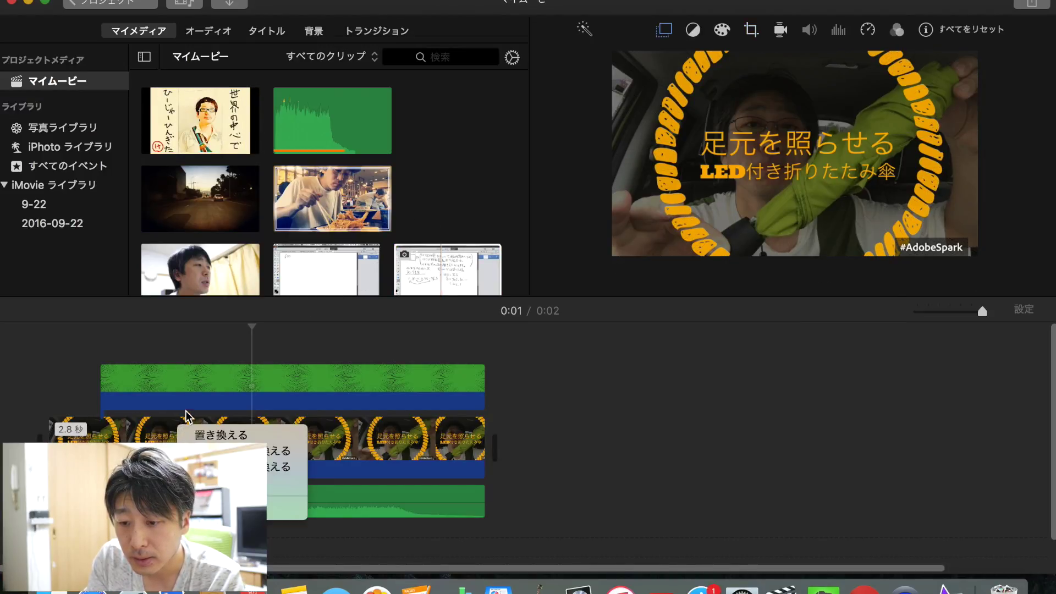
pyautogui.click(217, 440)
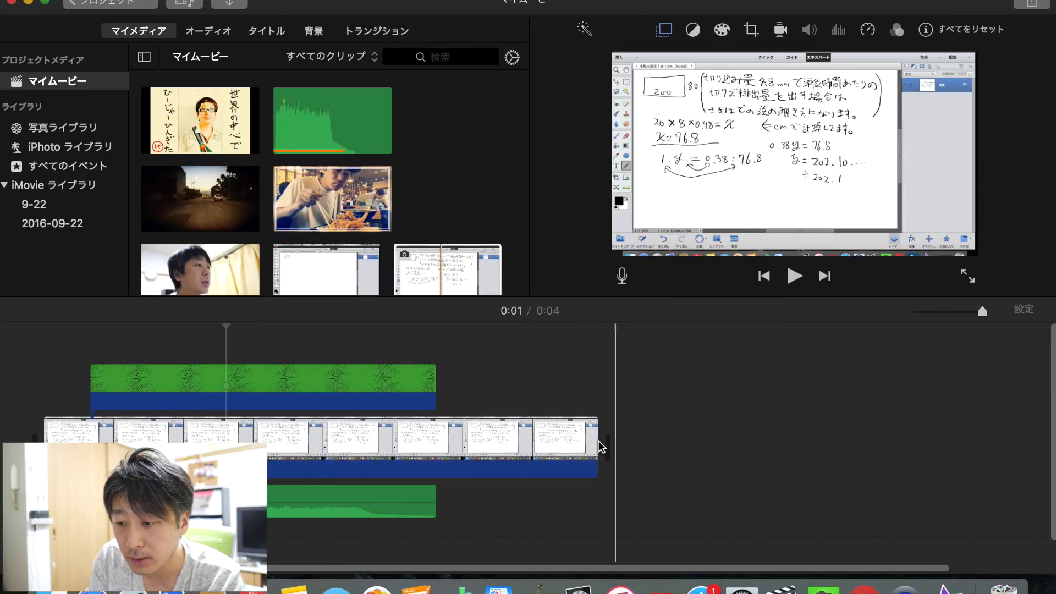
pyautogui.moveTo(597, 440); pyautogui.dragTo(438, 439)
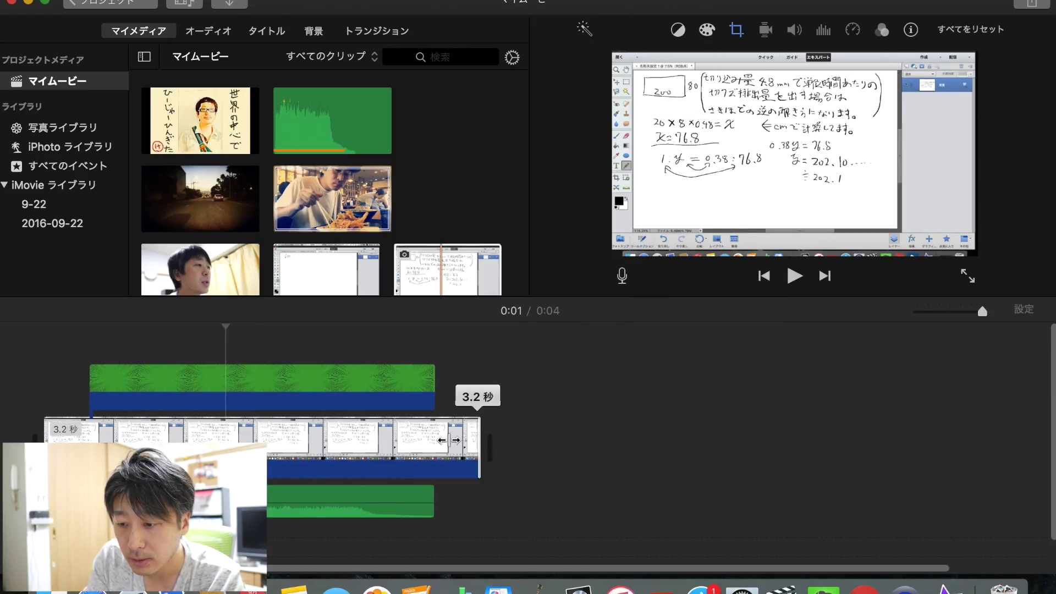
# Split the notes clip at the playhead and set the short first part to Fit
pyautogui.rightClick(86, 431)
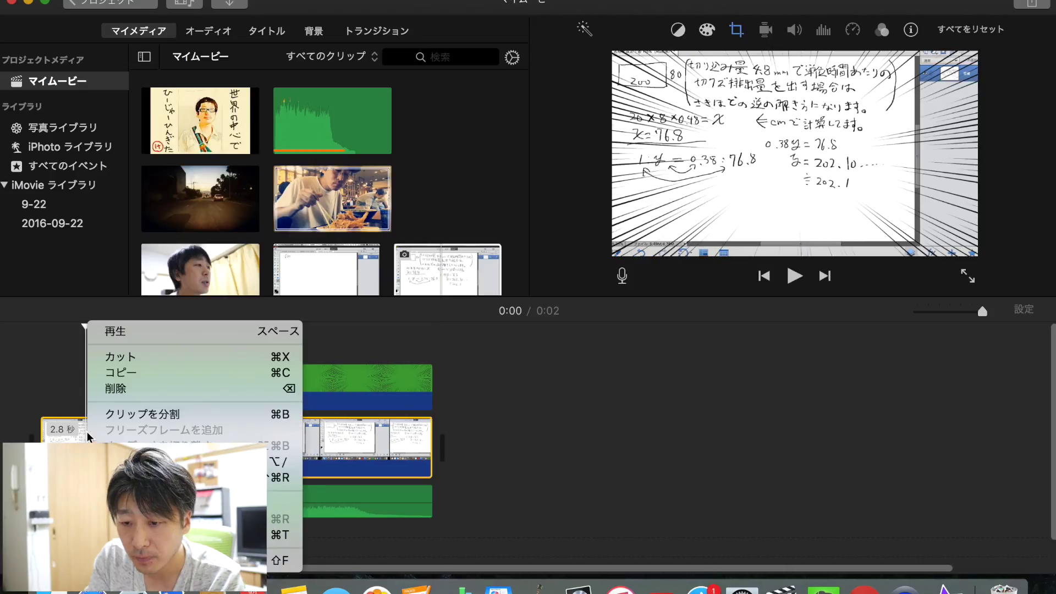
pyautogui.click(118, 417)
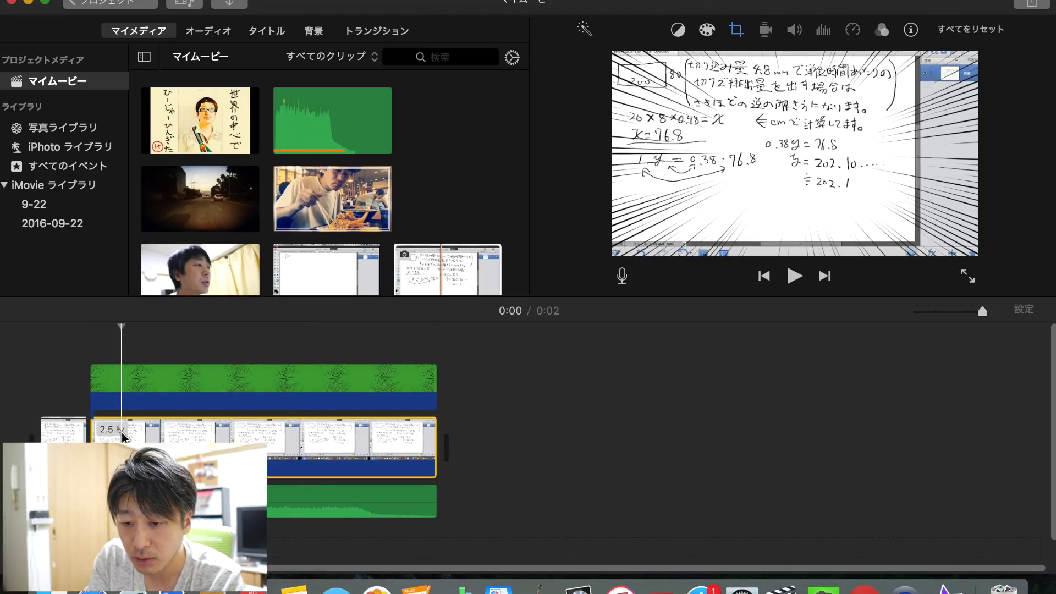
pyautogui.click(69, 432)
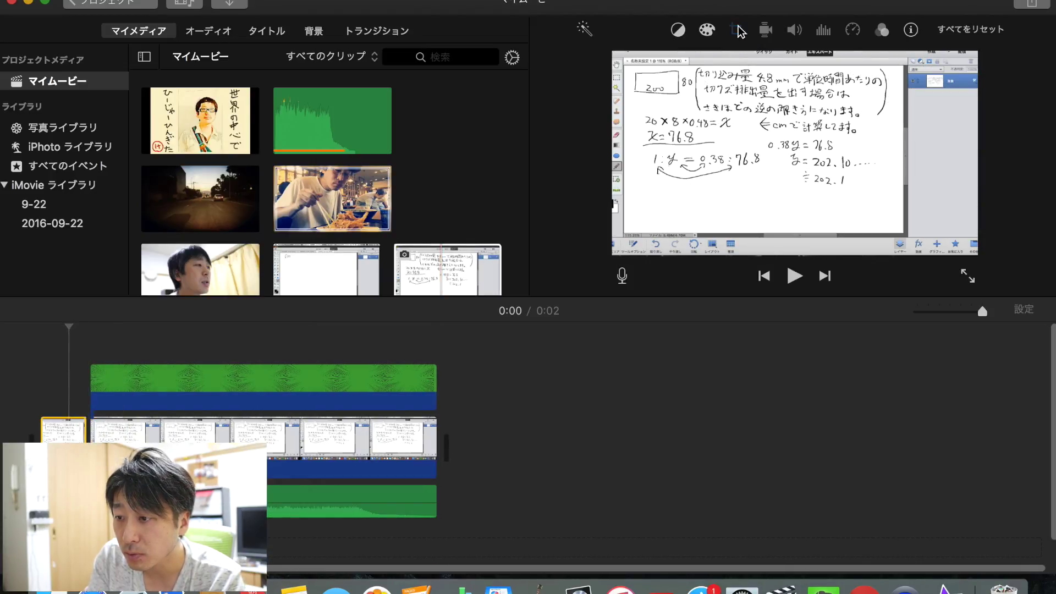
pyautogui.click(737, 30)
pyautogui.click(627, 62)
# Crop the 2.5-second part to fill around the handwritten notes, then play the project from the start
pyautogui.click(254, 431)
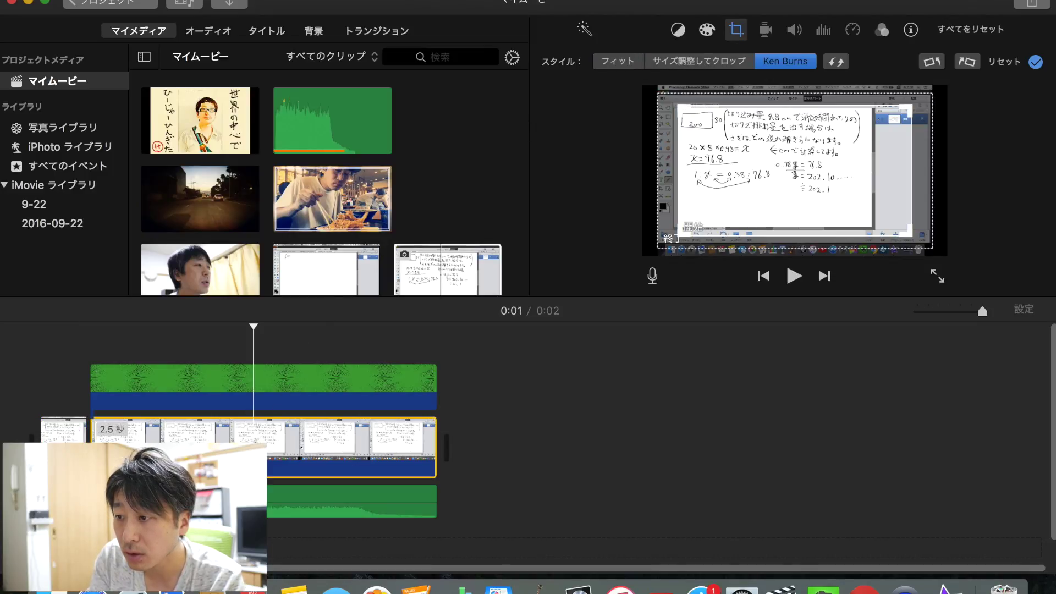
pyautogui.click(719, 63)
pyautogui.moveTo(656, 92); pyautogui.dragTo(722, 131)
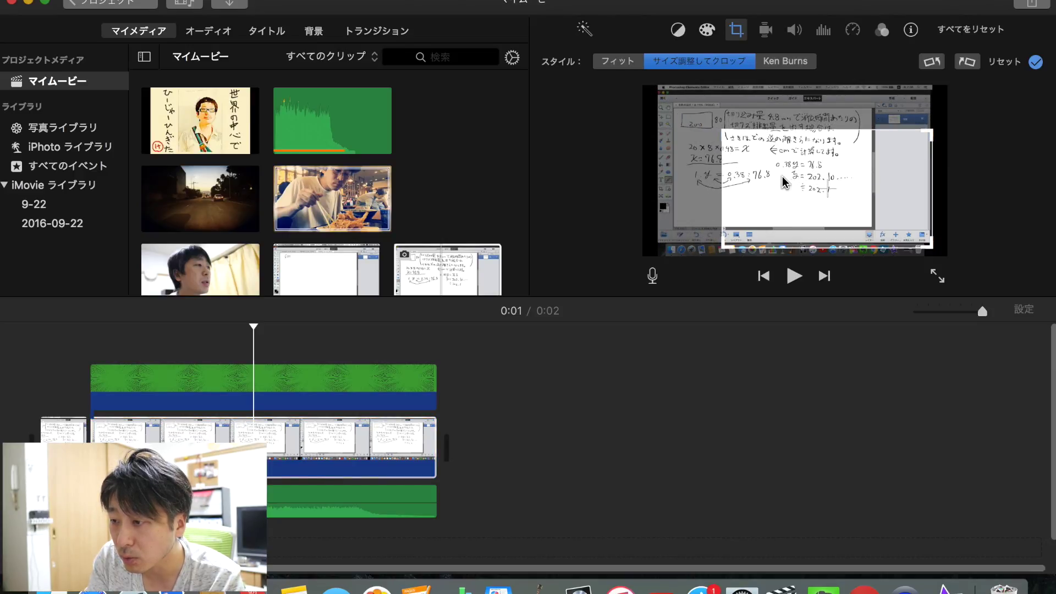
pyautogui.moveTo(784, 182); pyautogui.dragTo(730, 159)
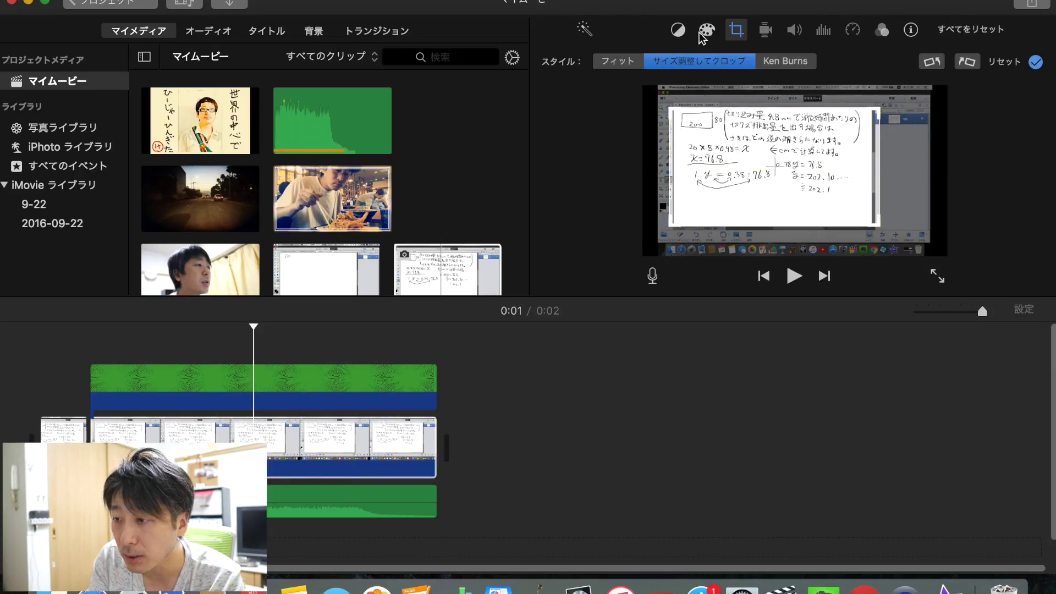
pyautogui.click(734, 31)
pyautogui.click(44, 358)
pyautogui.click(797, 276)
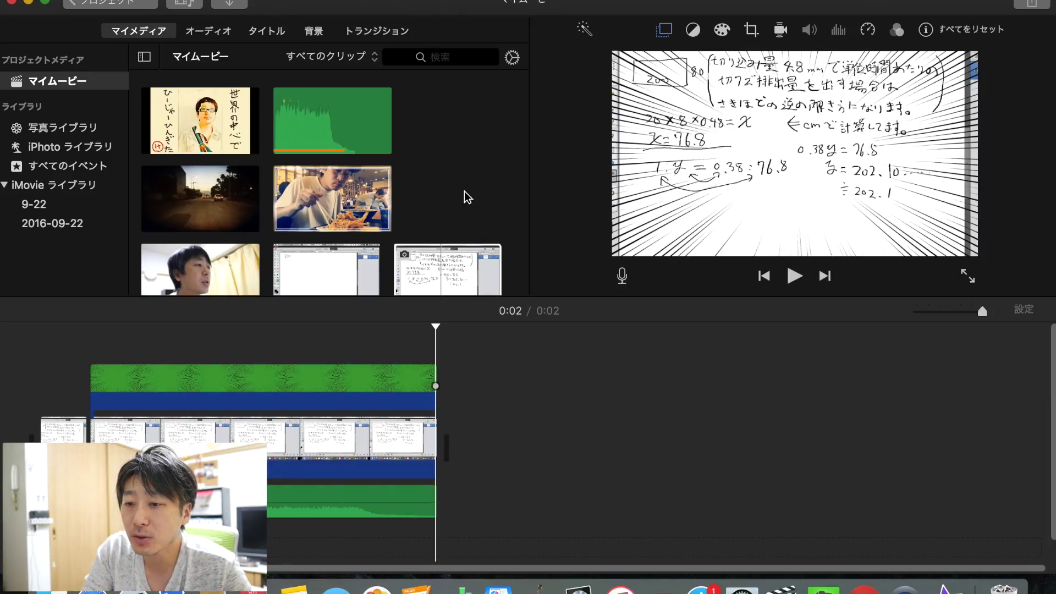
pyautogui.scroll(-3, 464, 190)
pyautogui.click(464, 190)
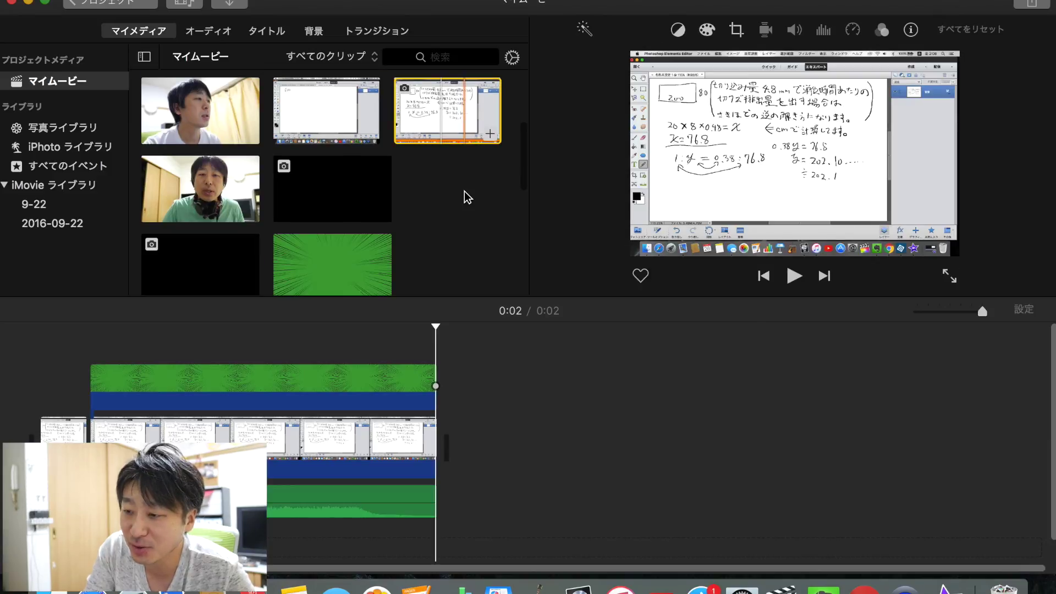
pyautogui.scroll(2, 464, 190)
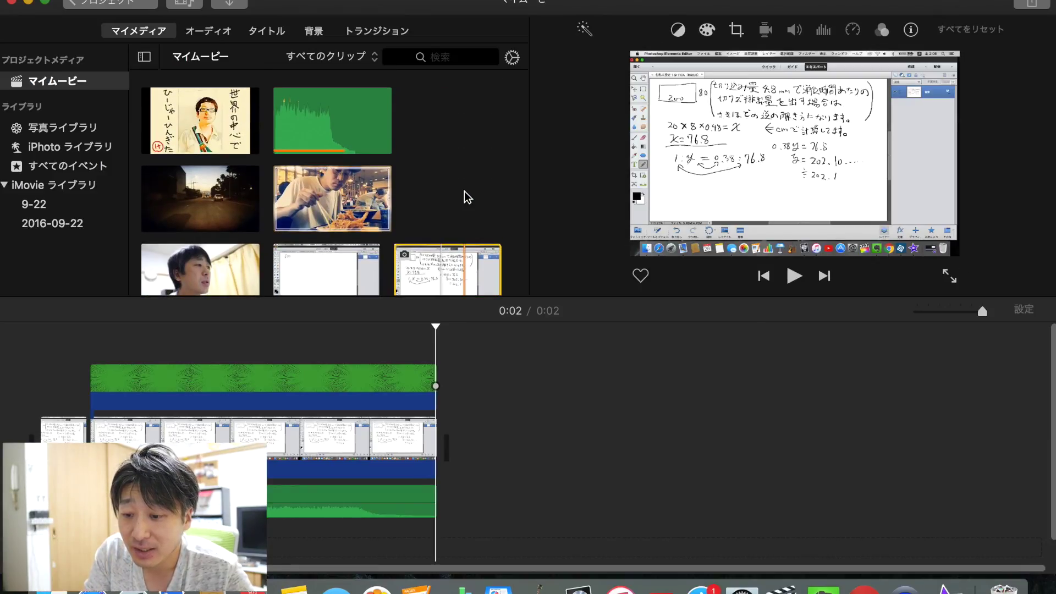
pyautogui.click(278, 328)
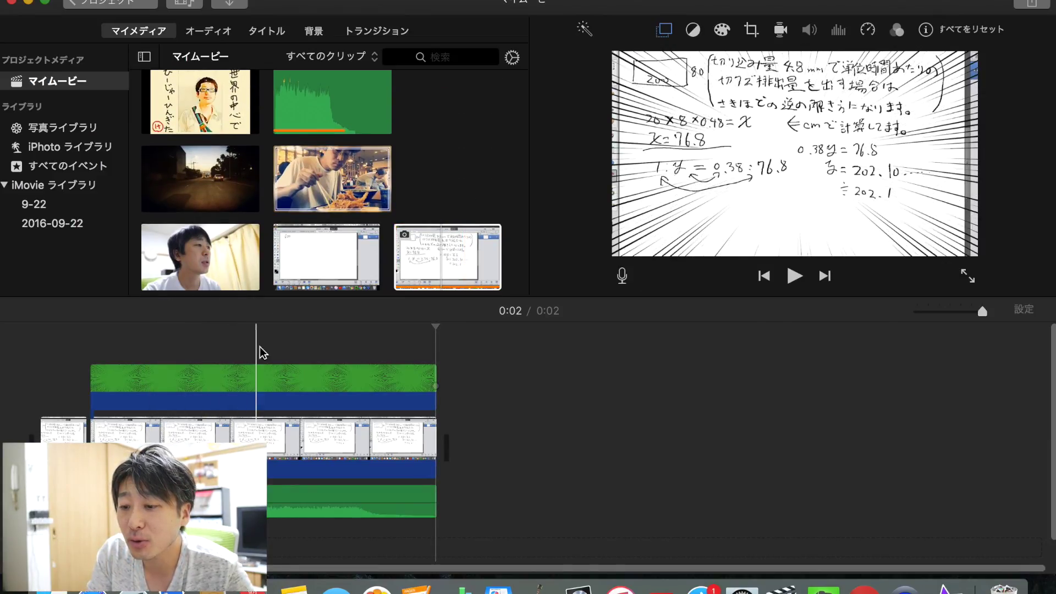